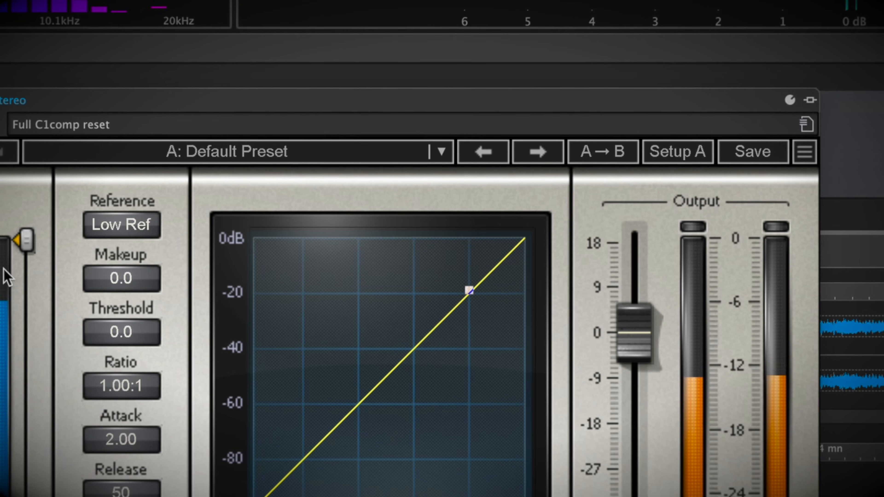
{"action": "left_click_drag", "start_coordinate": [22, 241], "coordinate": [23, 330]}
{"action": "left_click", "coordinate": [445, 154]}
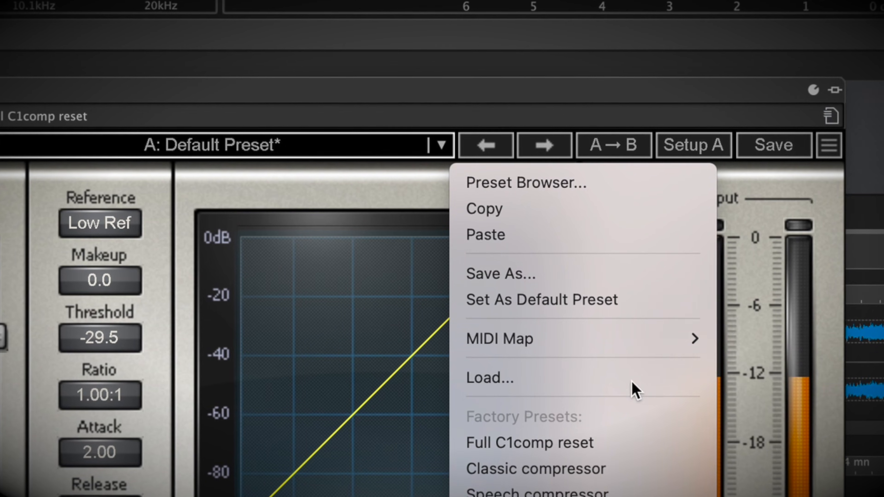
{"action": "left_click", "coordinate": [613, 232]}
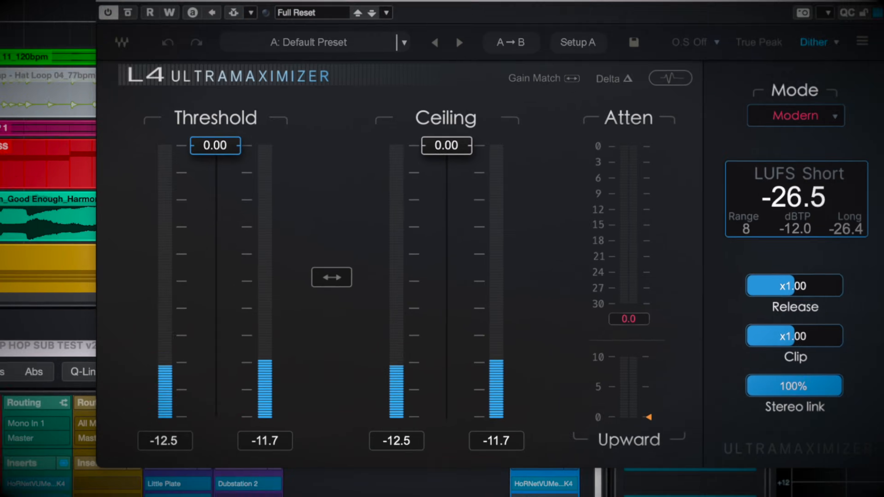
Try the threshold in the waveform view by lowering it to about -12.5 and raising it back to 0.00, and hide the view.
{"action": "left_click", "coordinate": [682, 71]}
{"action": "left_click_drag", "start_coordinate": [139, 99], "coordinate": [136, 324]}
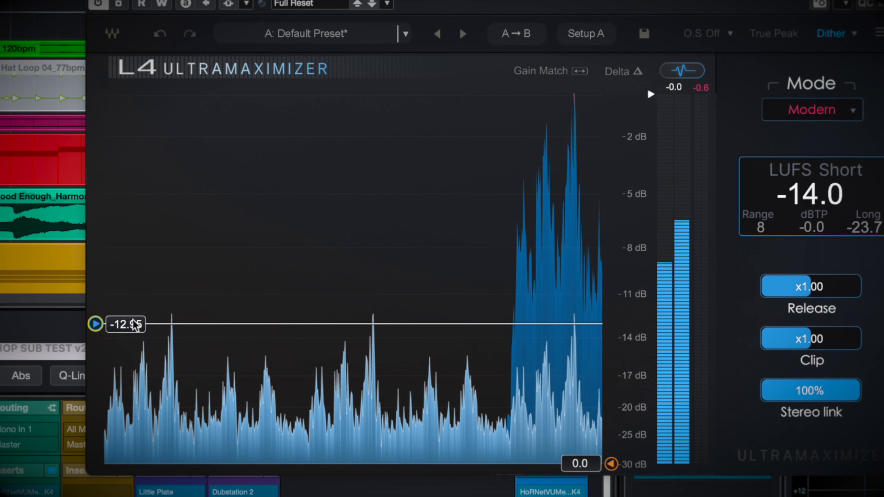
{"action": "left_click_drag", "start_coordinate": [134, 321], "coordinate": [133, 92]}
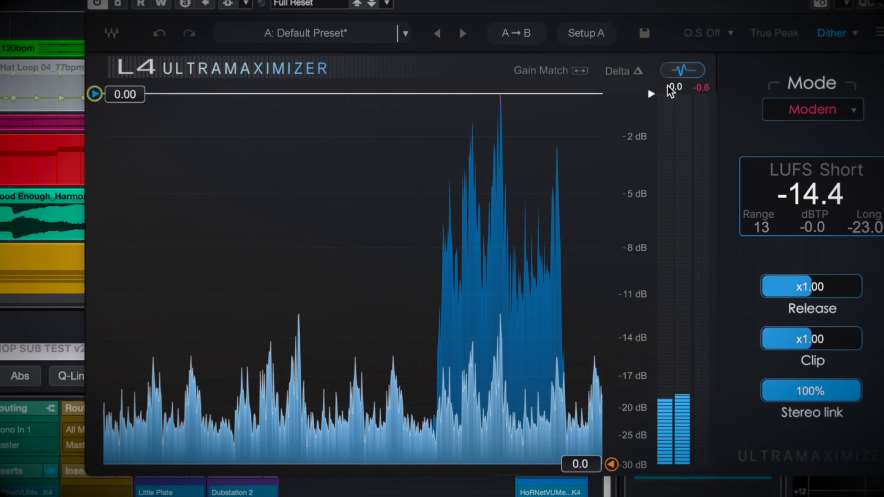
{"action": "left_click", "coordinate": [683, 71]}
Audition the limiter's Delta signal briefly, and look over the available limiting modes without changing the mode.
{"action": "left_click", "coordinate": [639, 71]}
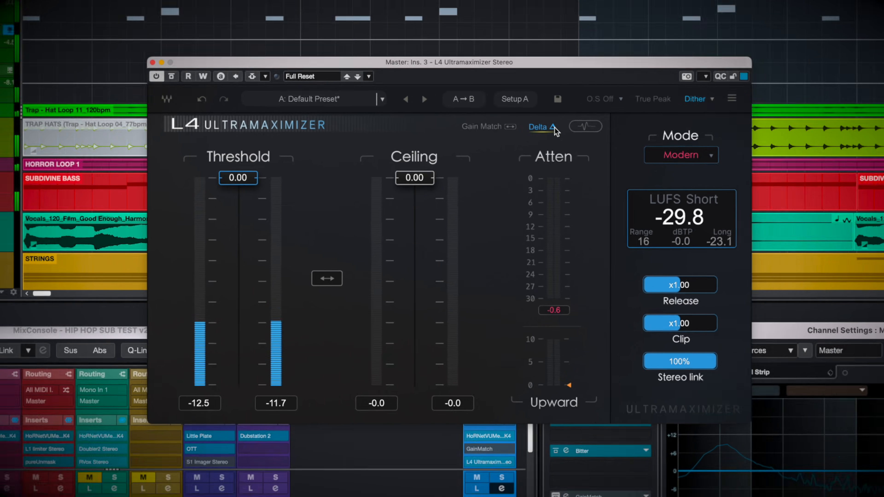
{"action": "left_click", "coordinate": [641, 72]}
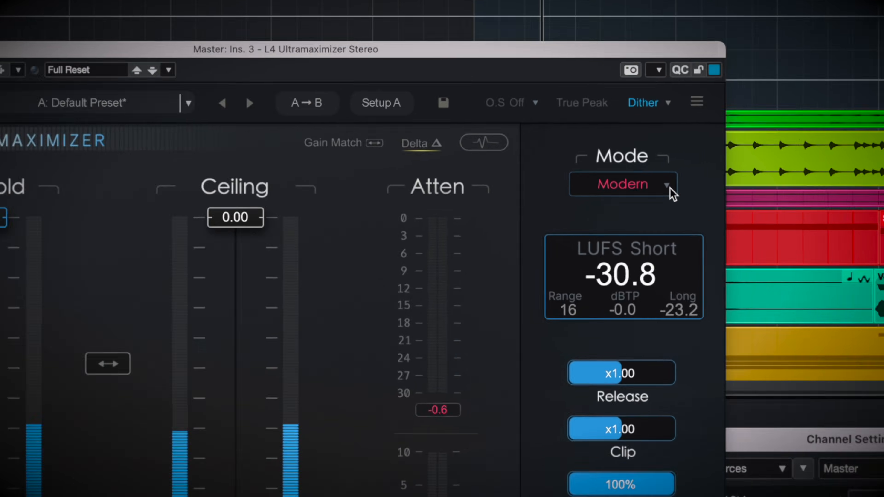
{"action": "left_click", "coordinate": [682, 165]}
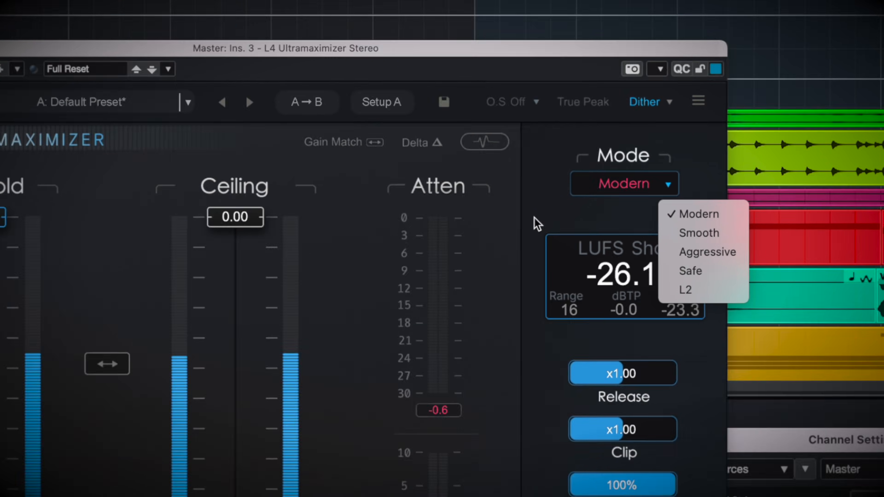
{"action": "left_click", "coordinate": [500, 232]}
Enable Gain Match and True Peak on the limiter, checking the available oversampling factors and dither options.
{"action": "left_click", "coordinate": [286, 142]}
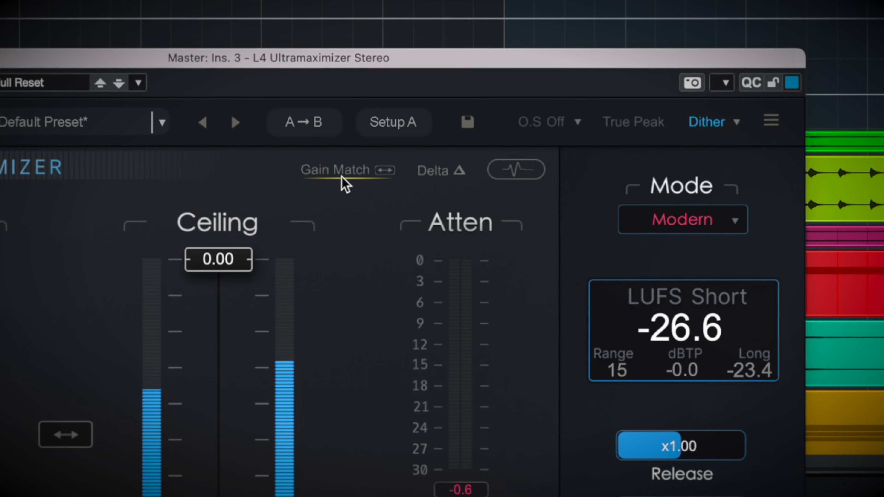
{"action": "left_click", "coordinate": [580, 122]}
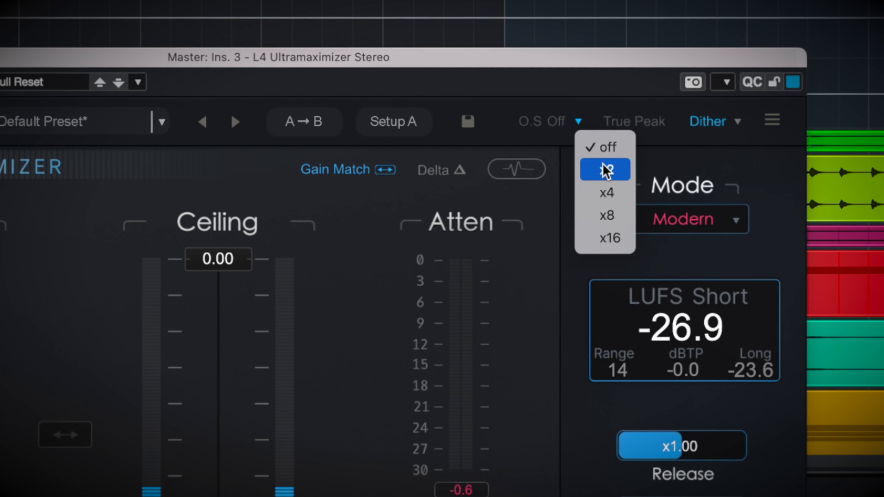
{"action": "left_click", "coordinate": [590, 111]}
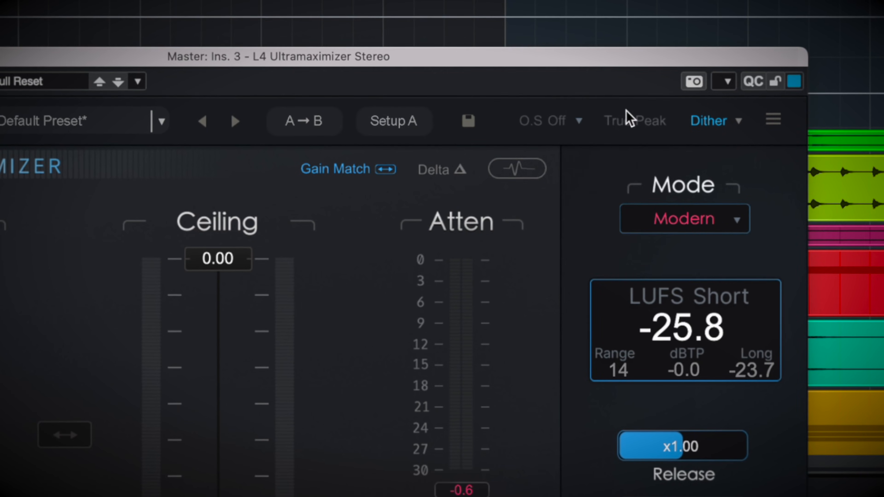
{"action": "left_click", "coordinate": [647, 125]}
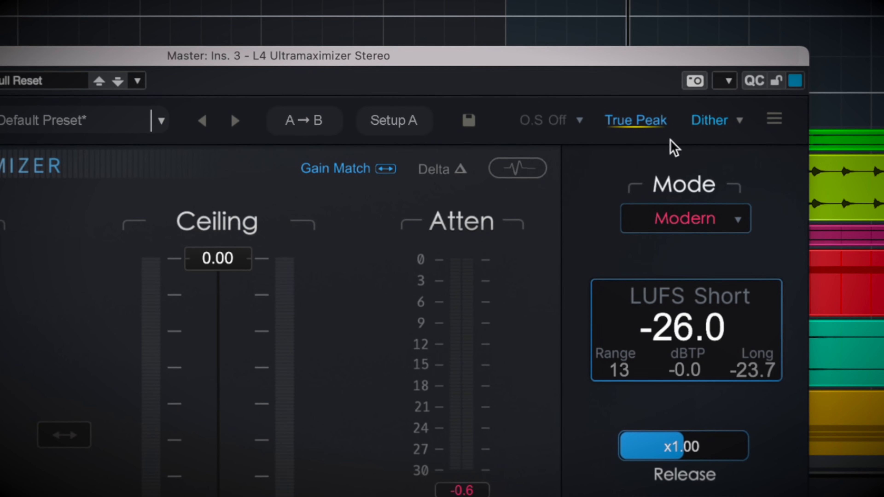
{"action": "left_click", "coordinate": [739, 121]}
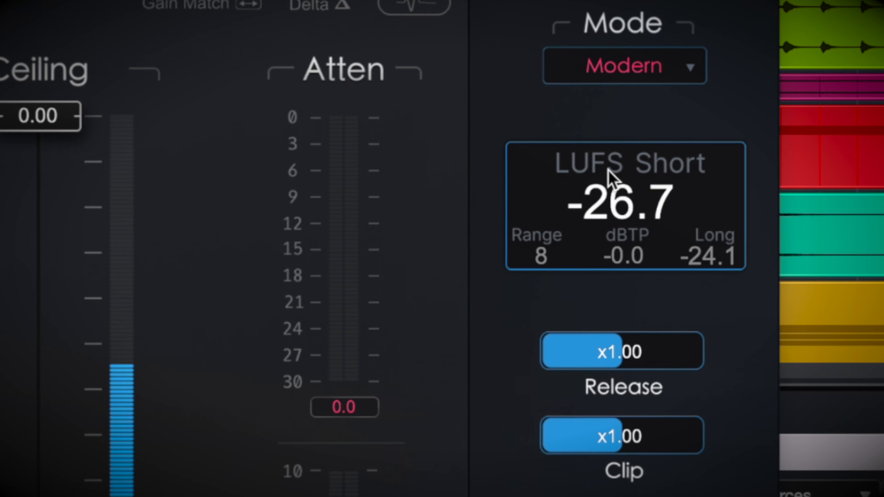
Switch the limiter's main loudness reading to LUFS Long and reset the loudness measurement.
{"action": "left_click", "coordinate": [654, 174]}
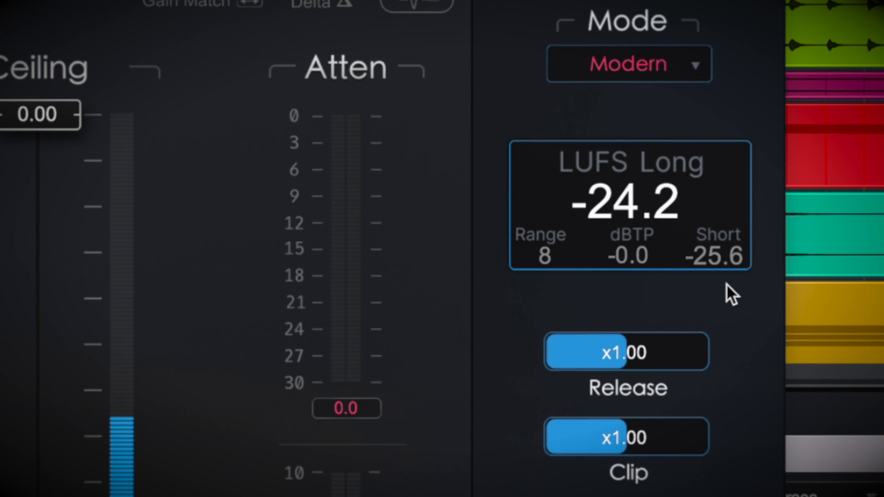
{"action": "left_click", "coordinate": [657, 198]}
{"action": "left_click", "coordinate": [657, 199]}
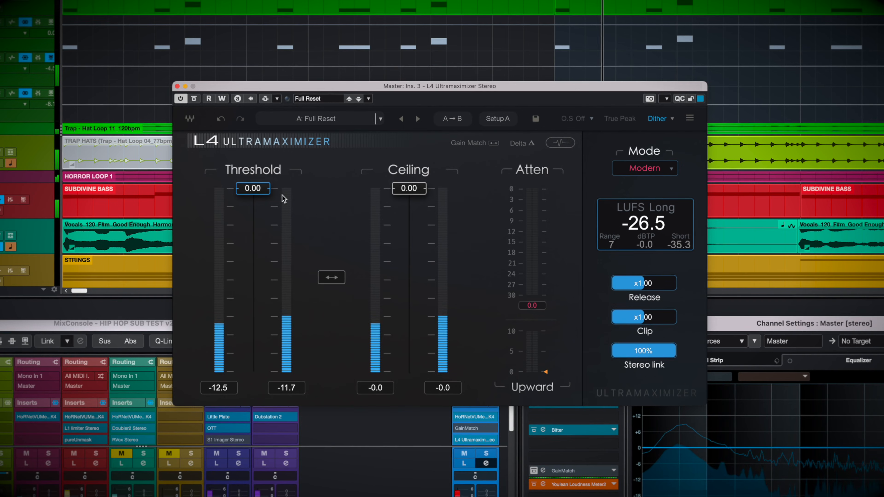
Lower the limiter's threshold in stages to -13.11 and -15.03 while the mix plays.
{"action": "left_click_drag", "start_coordinate": [317, 206], "coordinate": [318, 209]}
{"action": "left_click_drag", "start_coordinate": [261, 200], "coordinate": [271, 270]}
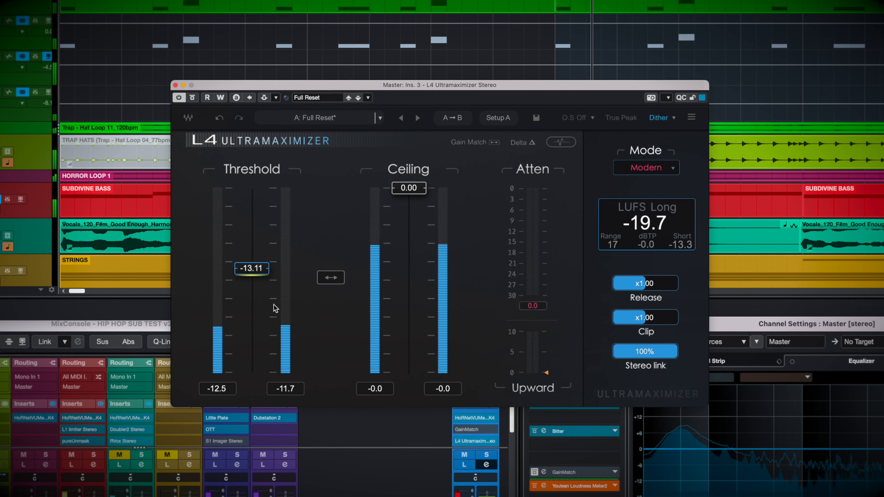
{"action": "left_click_drag", "start_coordinate": [254, 273], "coordinate": [257, 286]}
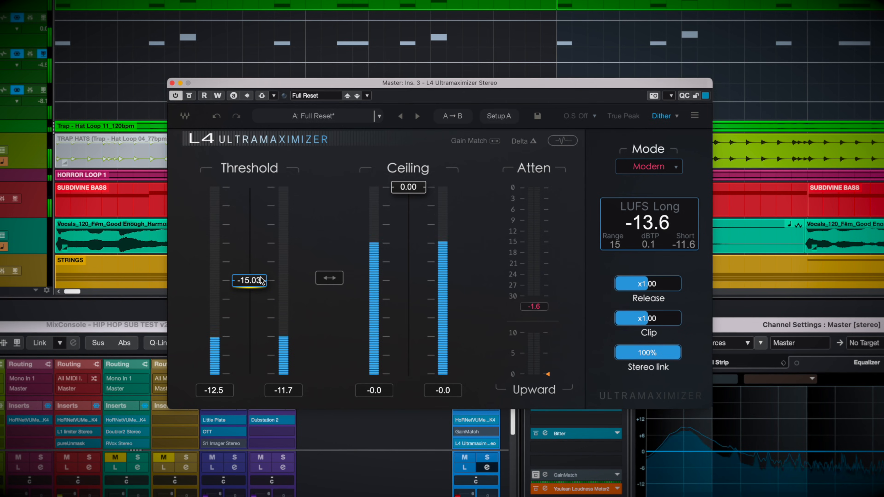
{"action": "key", "text": "F3"}
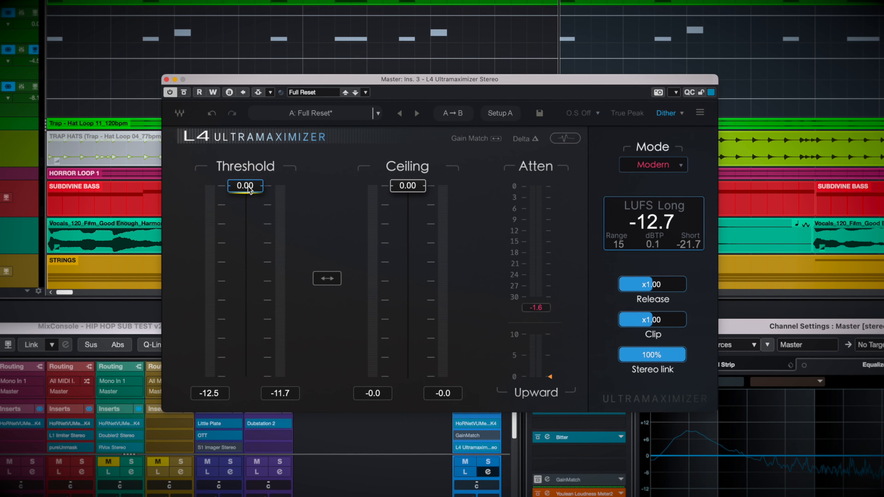
Play the mix at a 0.00 threshold to measure its long-term loudness, and subtract the measured level from 8 in the calculator.
{"action": "key", "text": "space"}
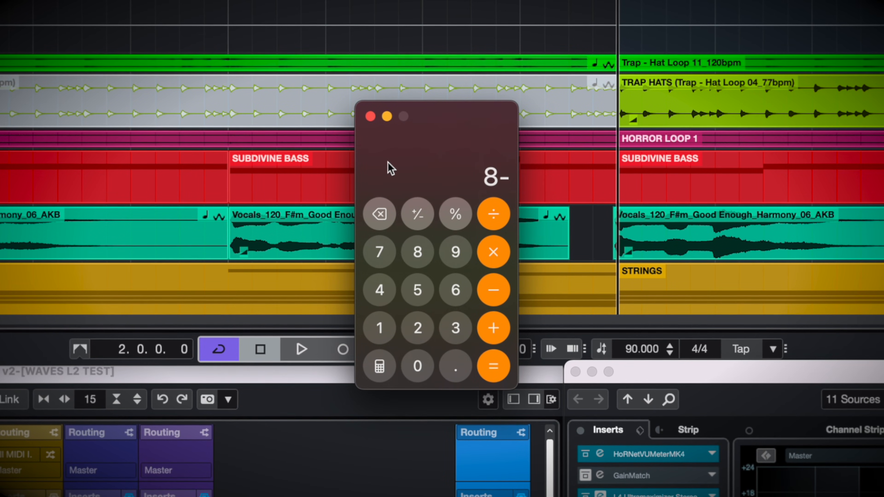
{"action": "type", "text": "7"}
{"action": "key", "text": "Return"}
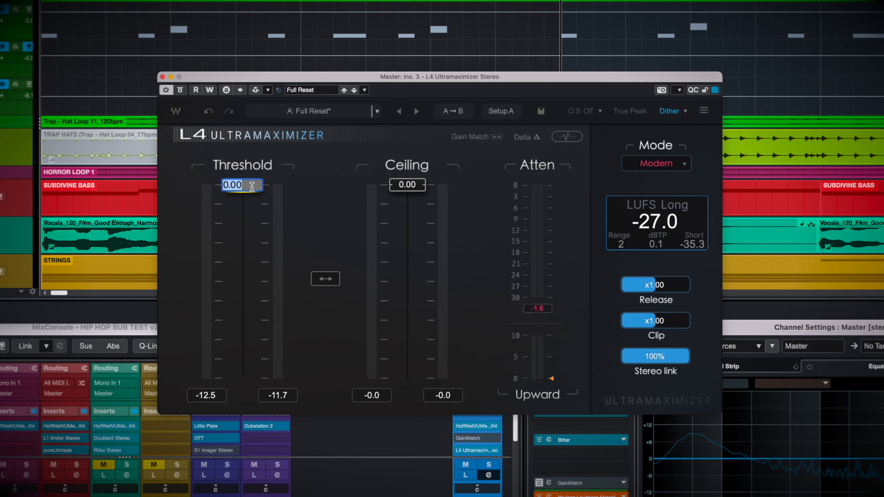
Set the limiter's threshold to -19.00 and, with the mix playing, enable Gain Match.
{"action": "key", "text": "Return"}
{"action": "key", "text": "space"}
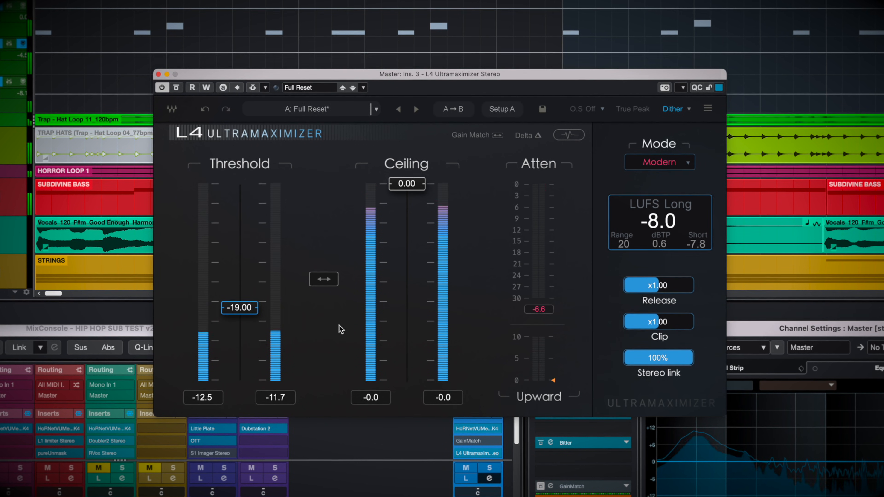
{"action": "left_click", "coordinate": [477, 137]}
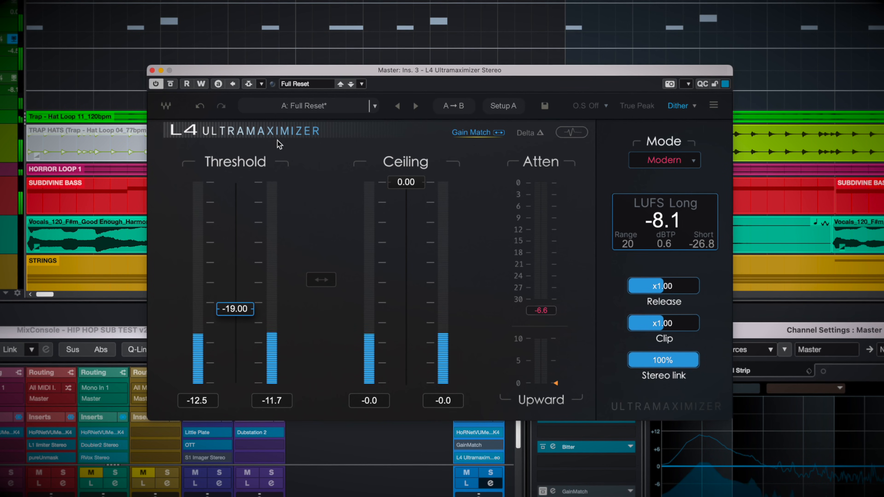
Toggle the limiter's bypass on and off repeatedly to compare the limited and unprocessed mix at matched level.
{"action": "left_click", "coordinate": [174, 84]}
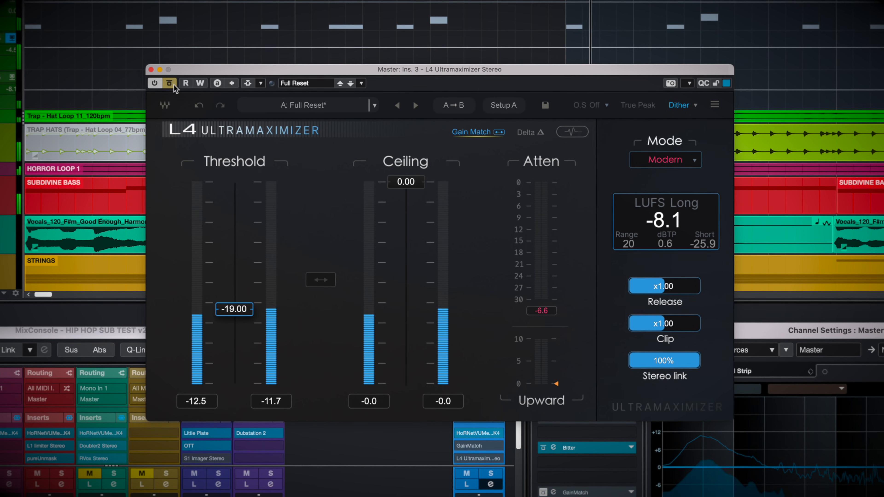
{"action": "left_click", "coordinate": [174, 84]}
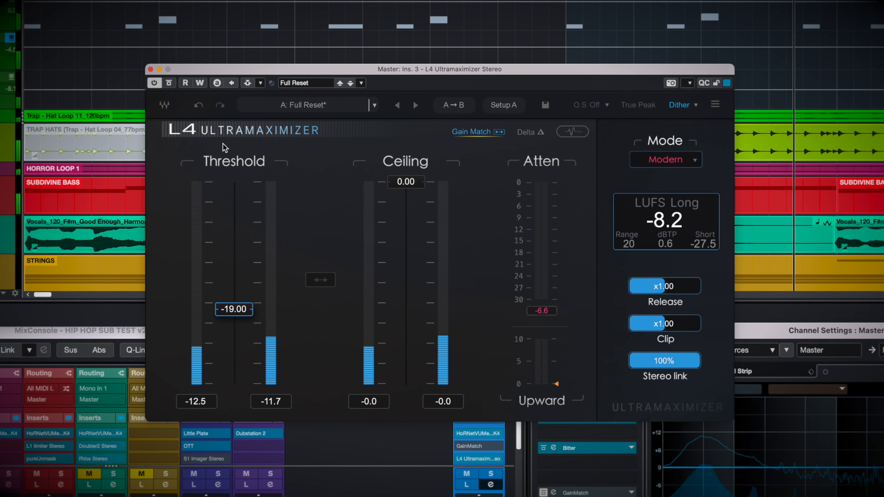
{"action": "left_click", "coordinate": [169, 84]}
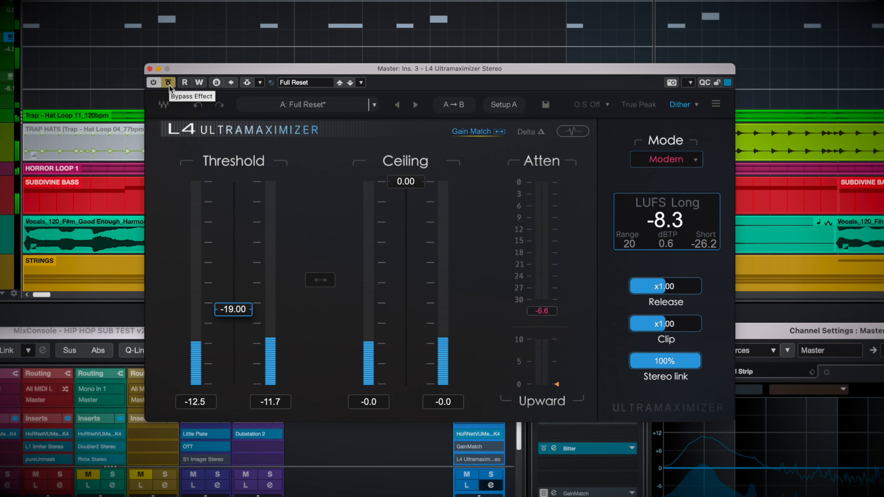
{"action": "left_click", "coordinate": [169, 85]}
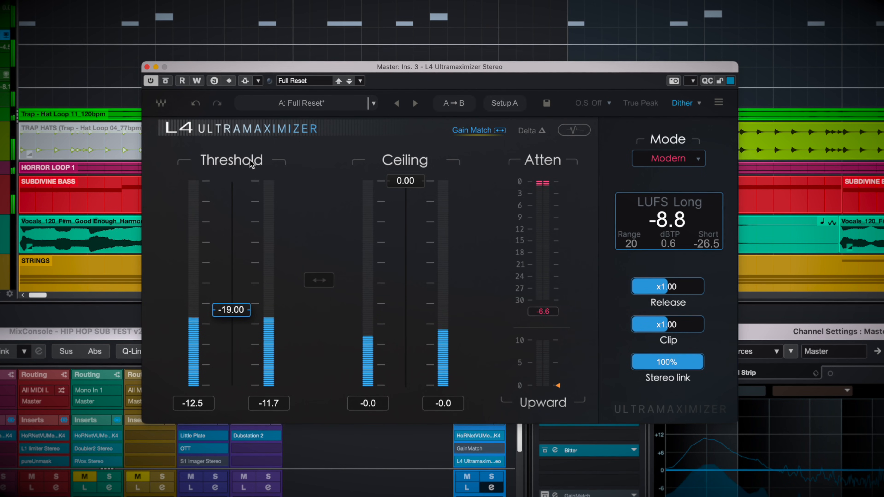
{"action": "left_click", "coordinate": [166, 81]}
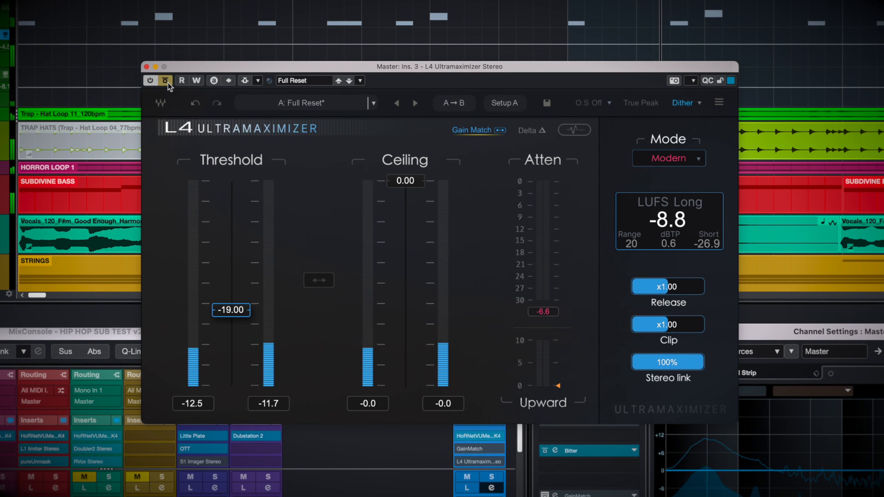
{"action": "left_click", "coordinate": [167, 81]}
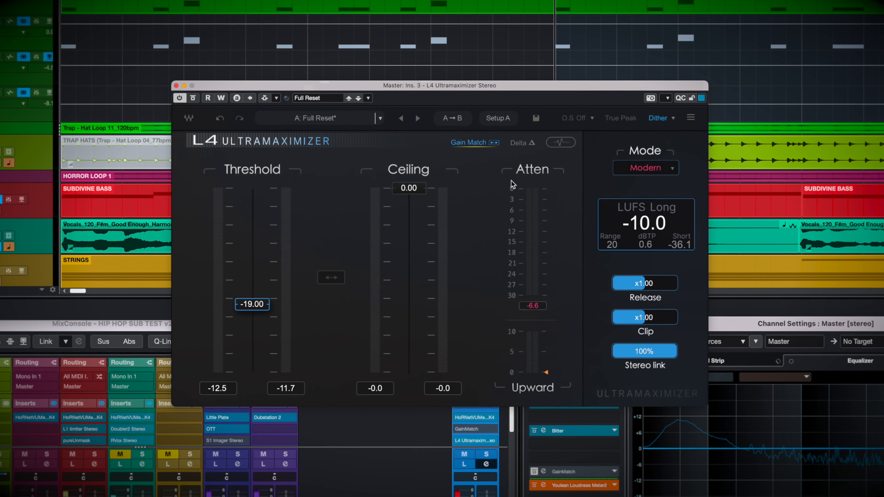
Set the limiter's oversampling to 16x.
{"action": "left_click", "coordinate": [588, 119]}
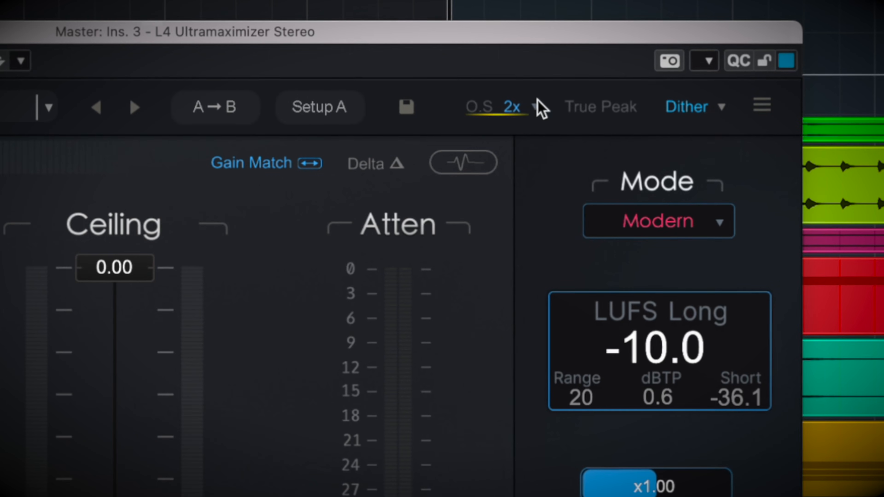
{"action": "left_click", "coordinate": [535, 108]}
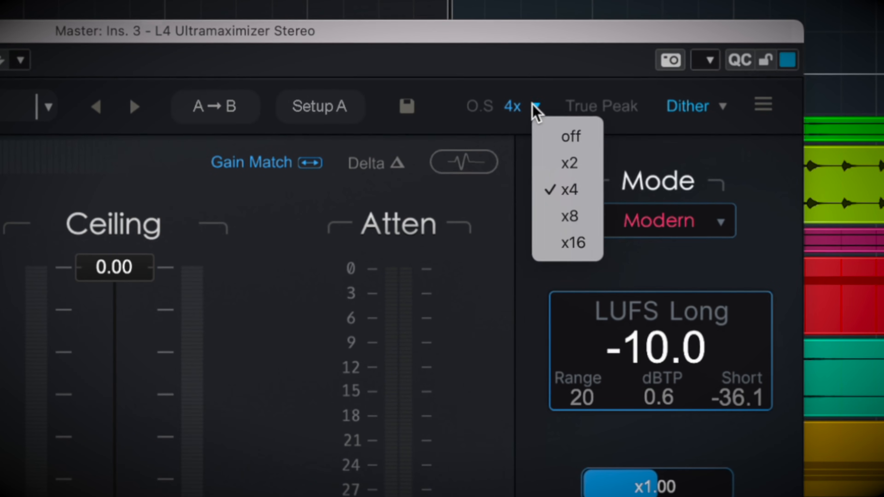
{"action": "left_click", "coordinate": [574, 242]}
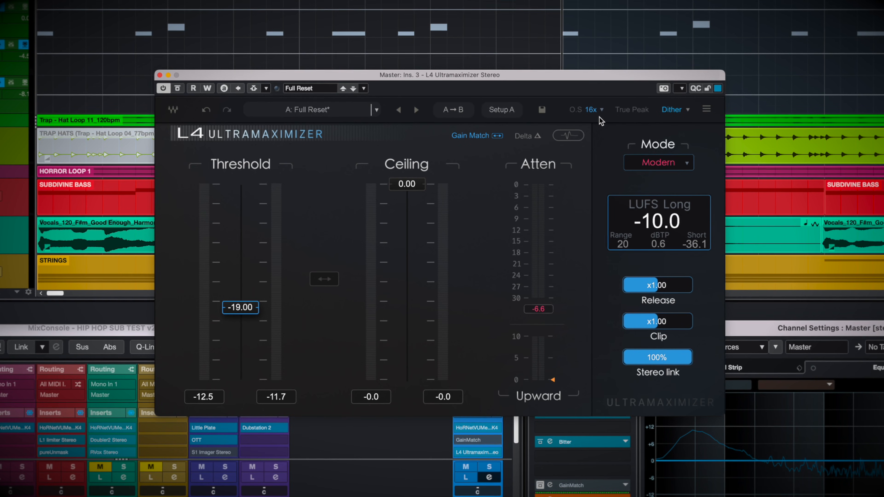
Play the mix with 16x oversampling and compare it against the bypassed signal several times.
{"action": "key", "text": "space"}
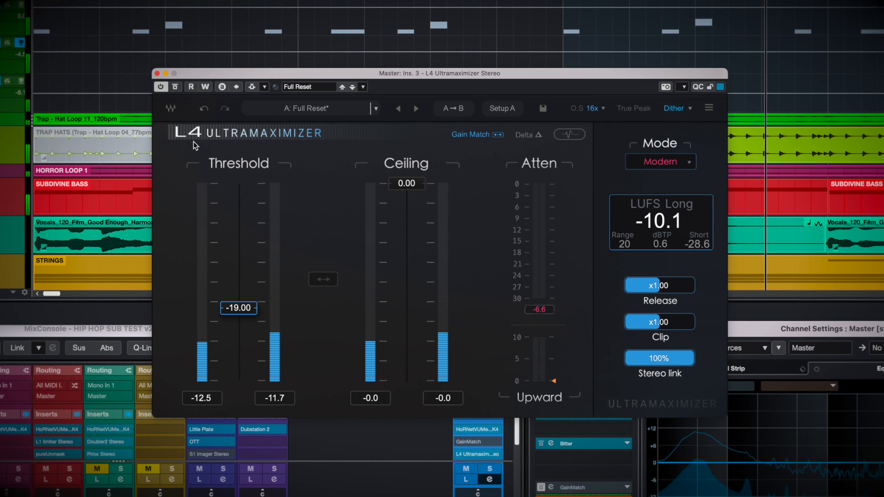
{"action": "left_click", "coordinate": [174, 85]}
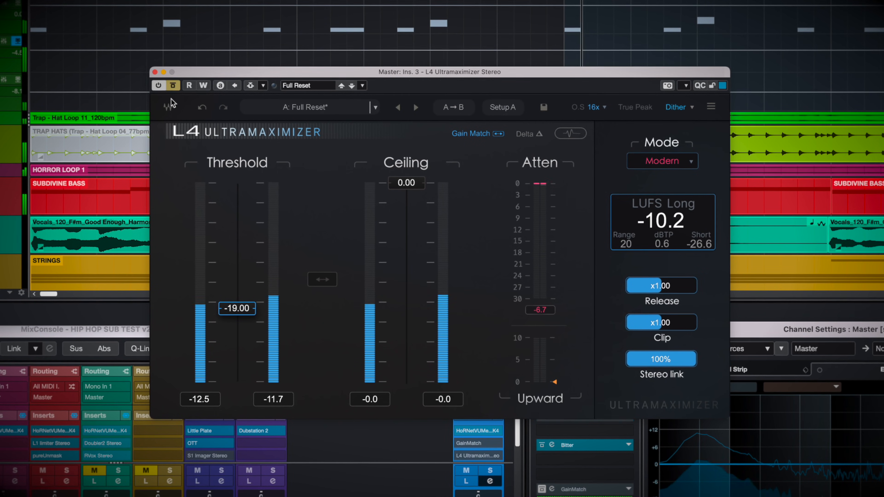
{"action": "left_click", "coordinate": [172, 85]}
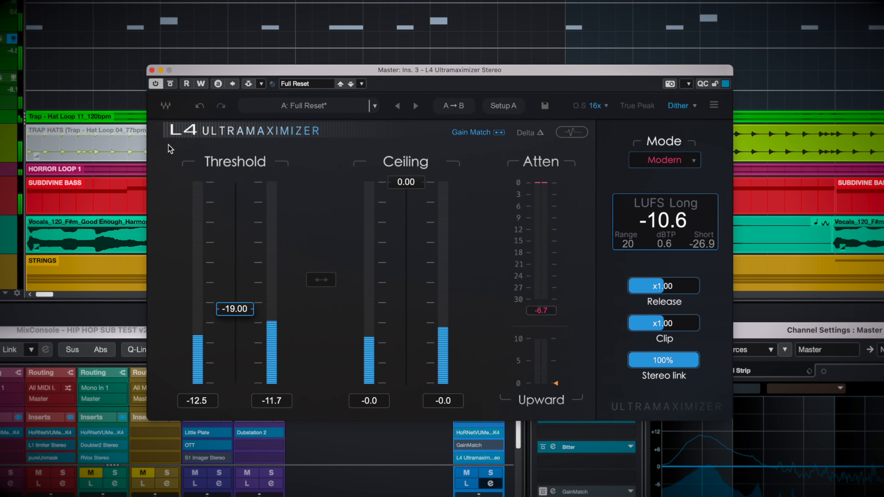
{"action": "left_click", "coordinate": [169, 84]}
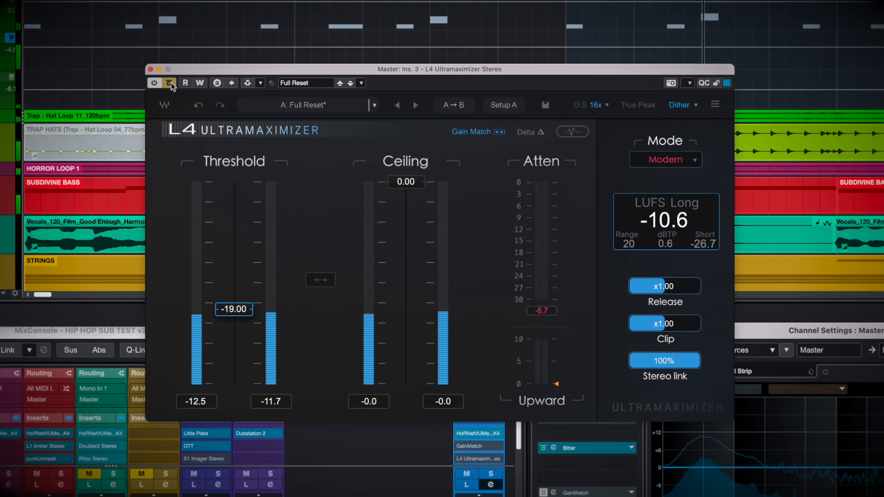
{"action": "left_click", "coordinate": [170, 83]}
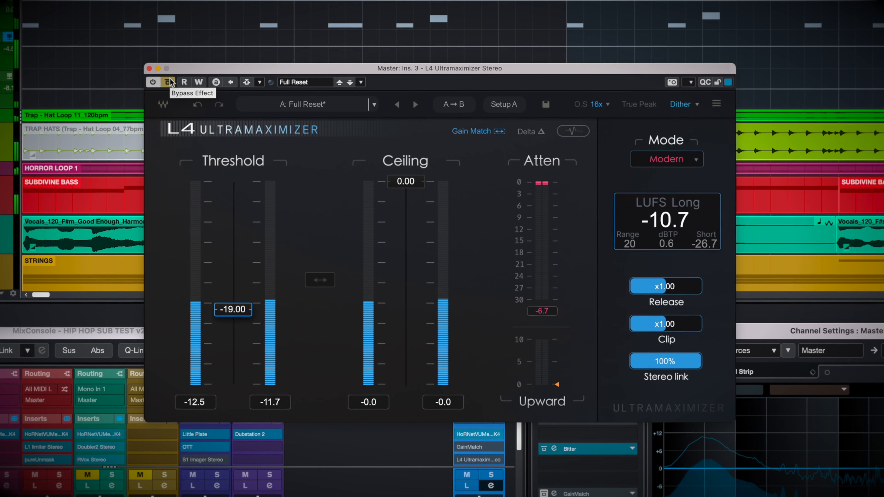
Switch the limiter's bypass off and play the mix to check for intersample clipping on the Bitter meter.
{"action": "left_click", "coordinate": [170, 83]}
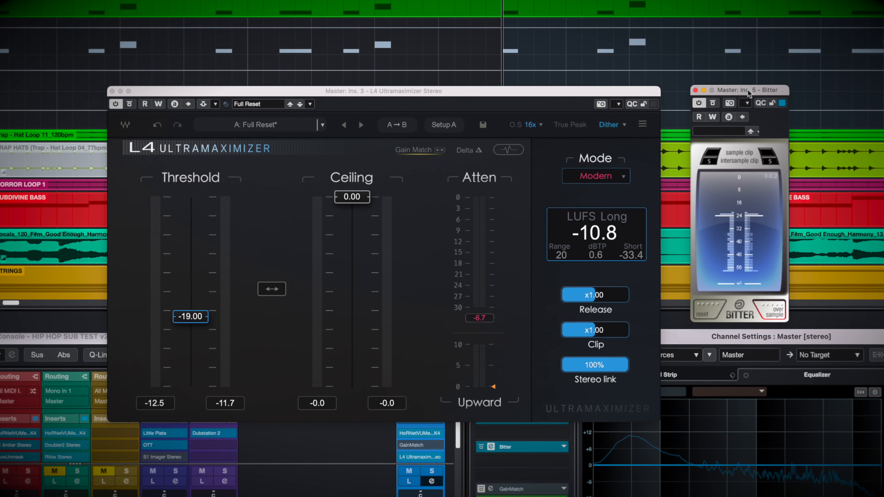
{"action": "key", "text": "space"}
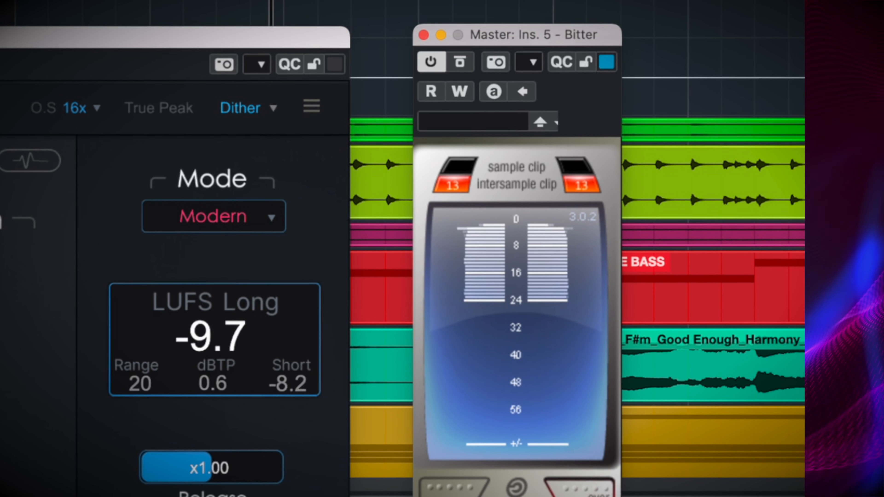
{"action": "key", "text": "space"}
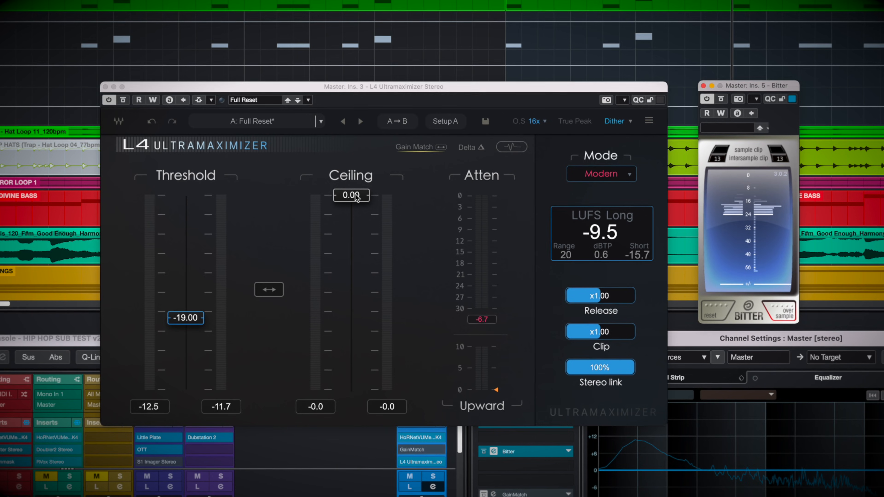
Set the limiter's ceiling to -1.00 and play the mix to check its clipping on the Bitter meter.
{"action": "left_click", "coordinate": [357, 197]}
{"action": "type", "text": "-1"}
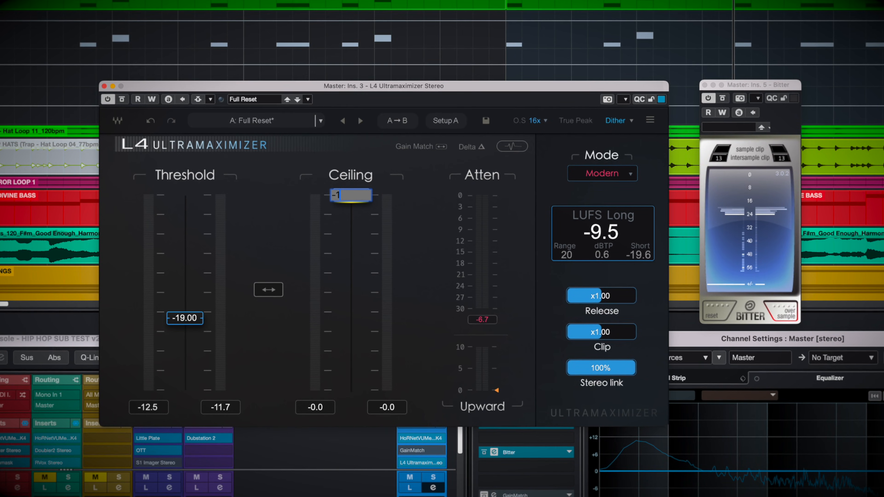
{"action": "key", "text": "Return"}
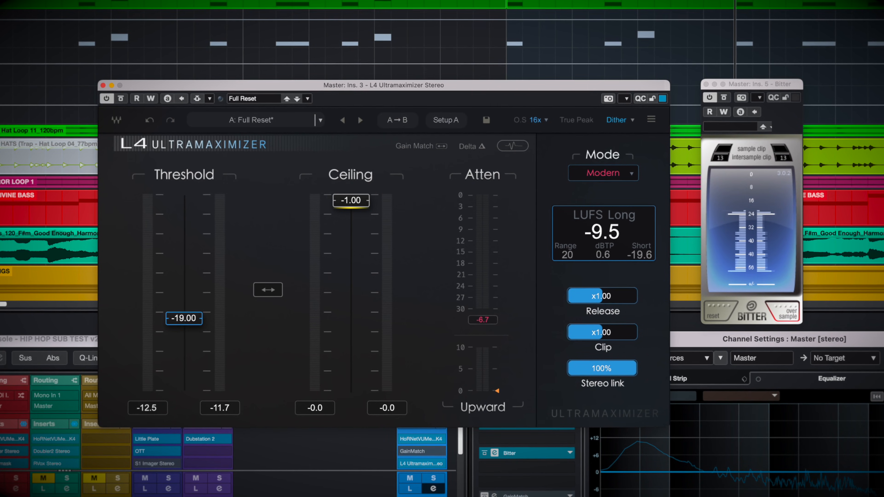
{"action": "key", "text": "space"}
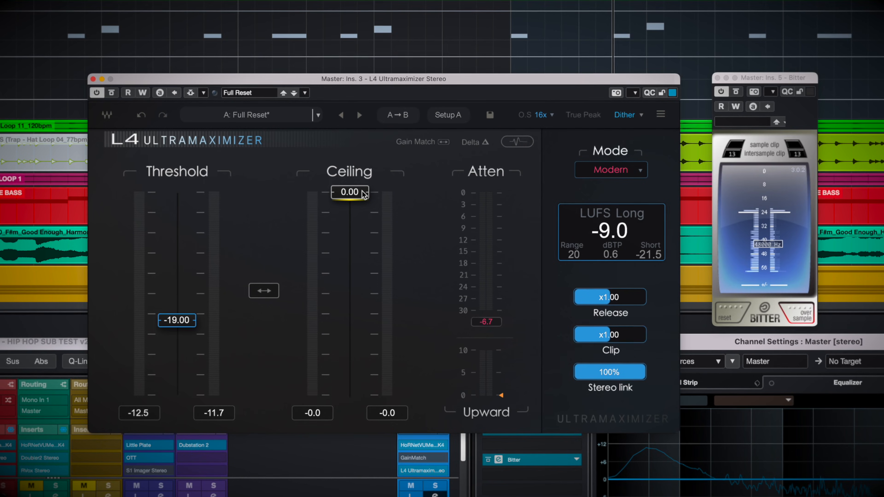
Enable True Peak limiting and show the limiter's waveform display with the mix playing.
{"action": "left_click", "coordinate": [591, 115]}
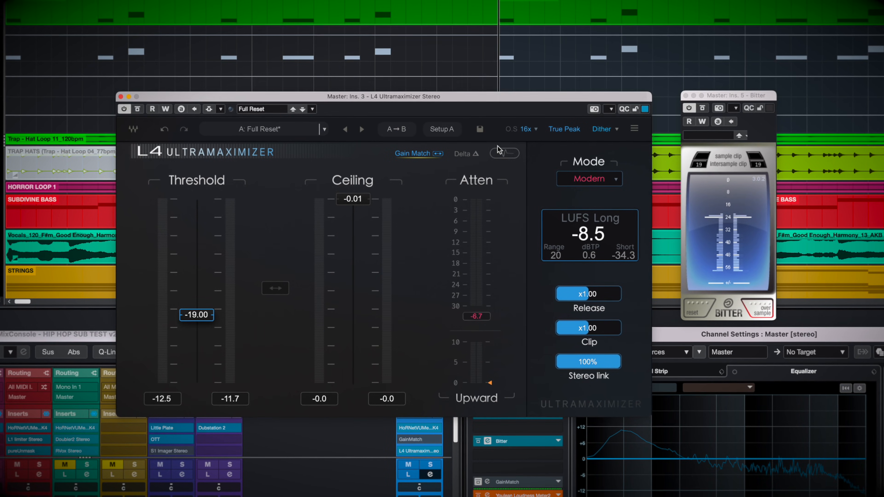
{"action": "left_click", "coordinate": [509, 153]}
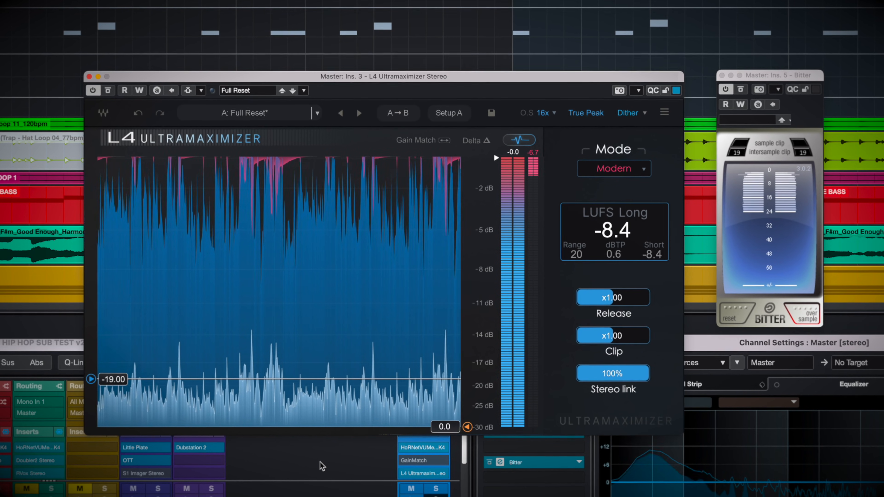
{"action": "key", "text": "space"}
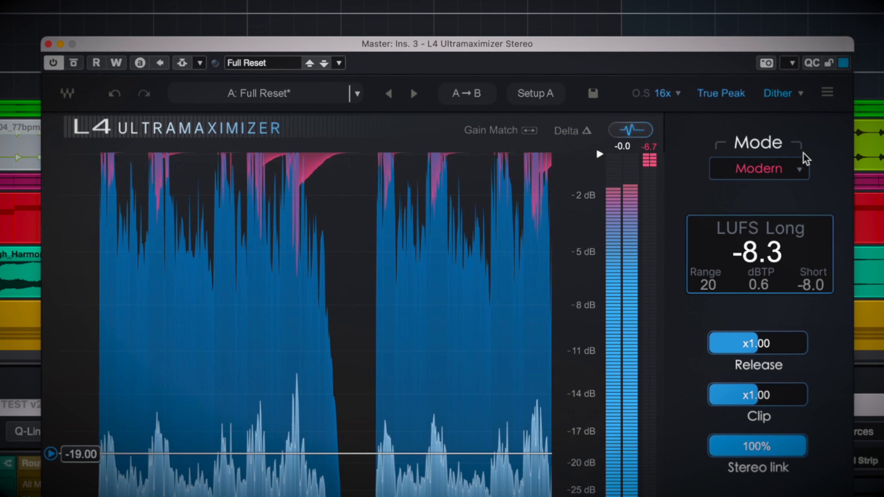
Audition the mix in the limiter's Smooth mode and in its Aggressive mode.
{"action": "left_click", "coordinate": [800, 169]}
{"action": "left_click", "coordinate": [817, 213]}
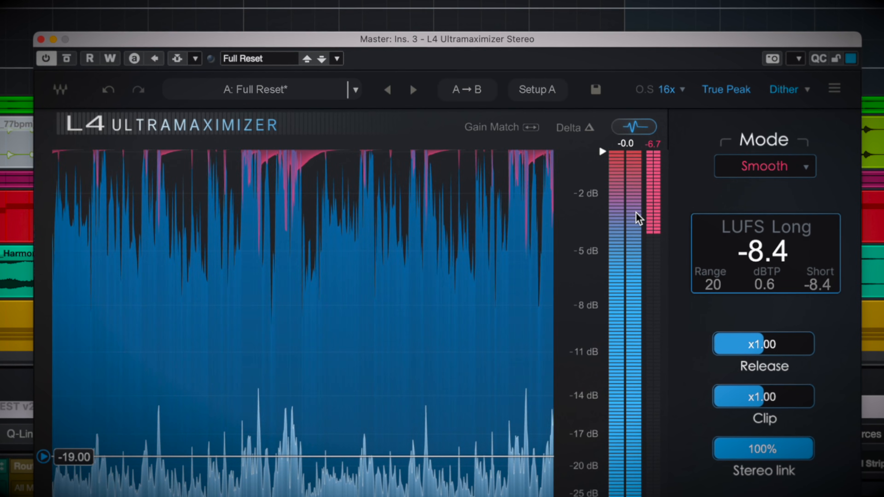
{"action": "left_click", "coordinate": [764, 166]}
{"action": "left_click", "coordinate": [752, 204]}
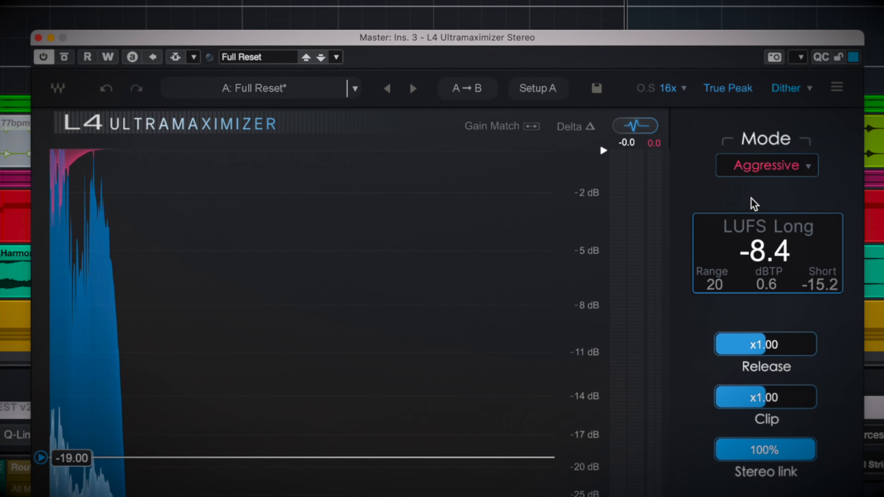
{"action": "key", "text": "space"}
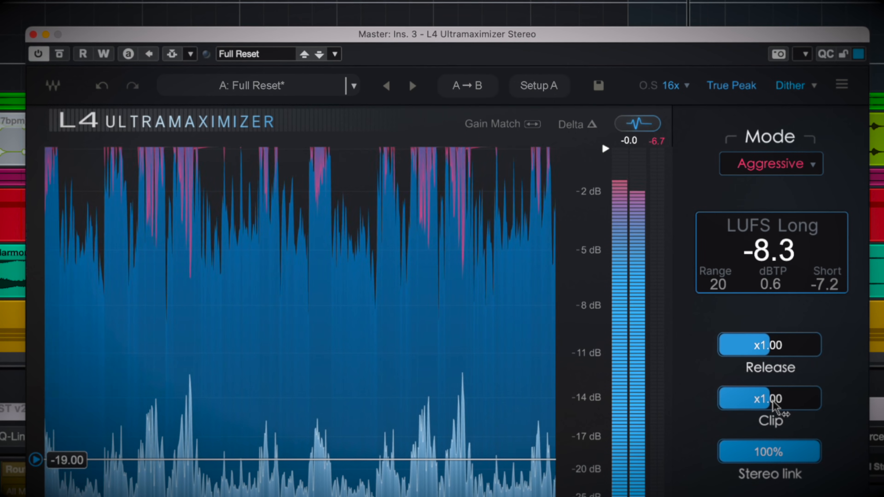
Try the Clip control at x2.00 during playback and reset it to x1.00.
{"action": "left_click_drag", "start_coordinate": [773, 406], "coordinate": [813, 405]}
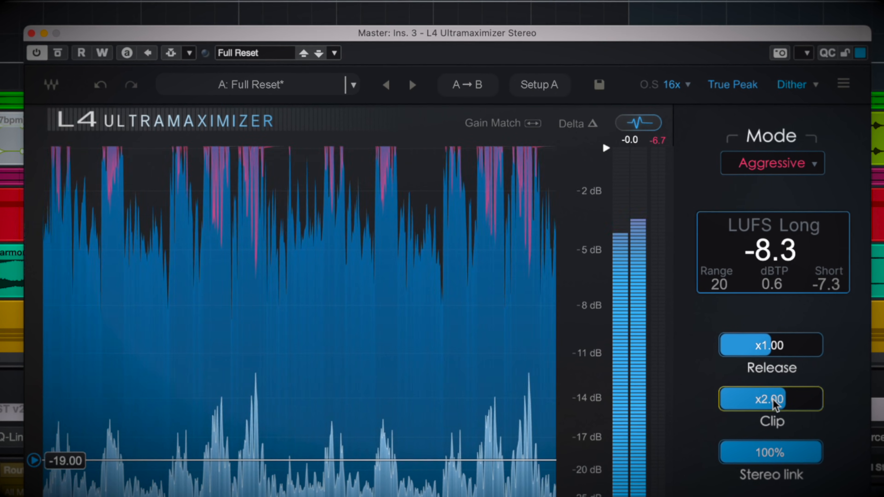
{"action": "left_click", "coordinate": [775, 404], "text": "alt"}
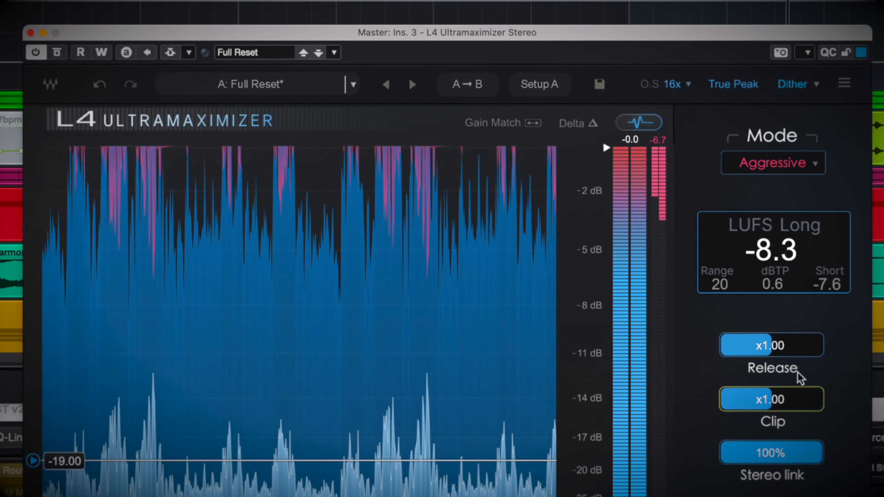
Set the limiter's mode to Safe and play the mix to judge its gain reduction.
{"action": "left_click", "coordinate": [815, 164]}
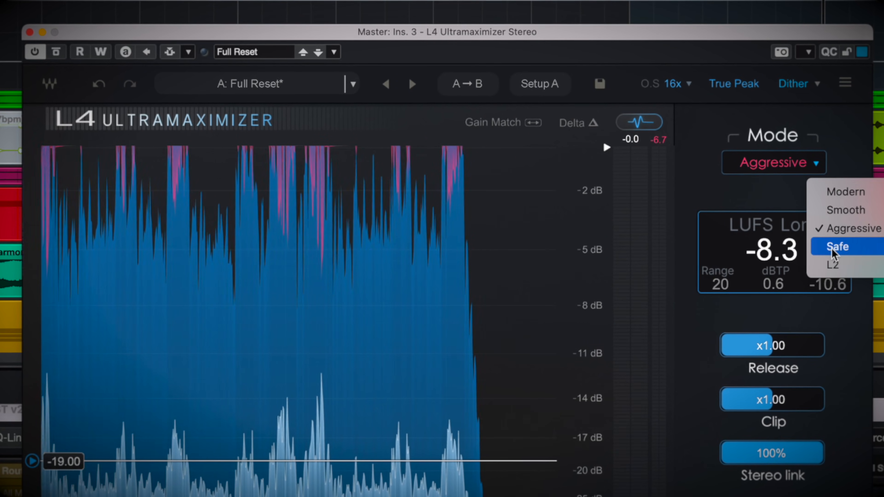
{"action": "left_click", "coordinate": [831, 249]}
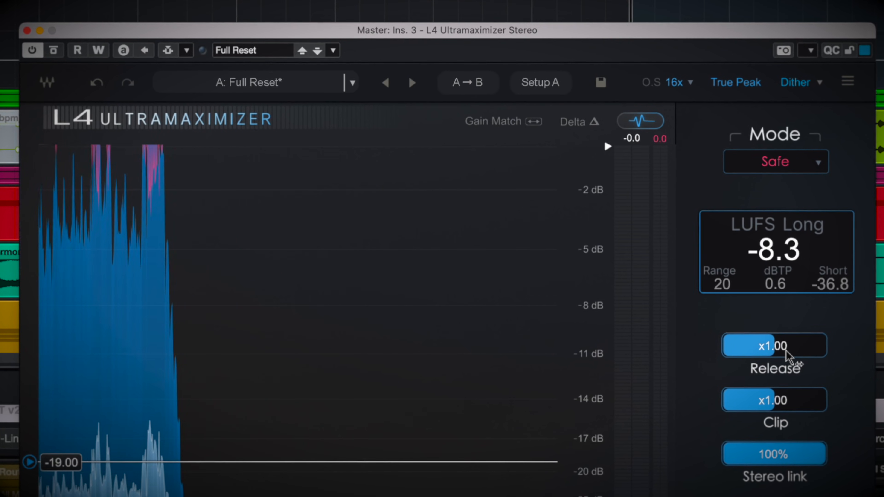
{"action": "key", "text": "space"}
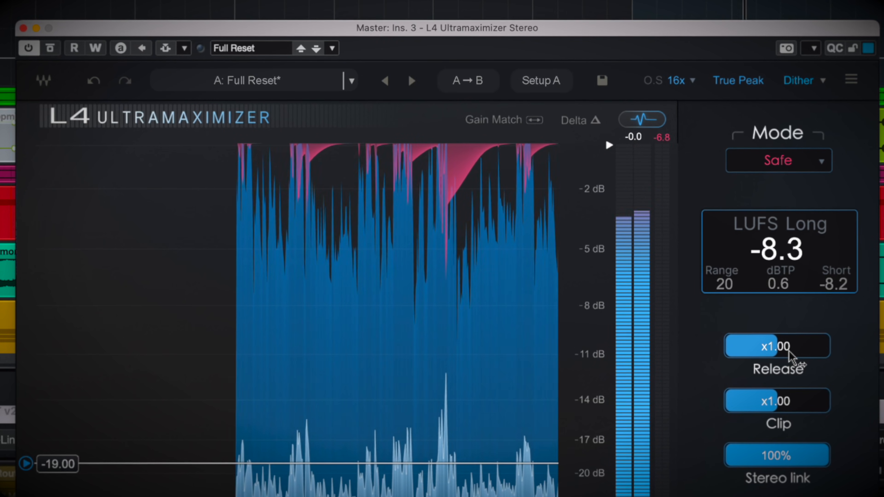
{"action": "key", "text": "space"}
{"action": "key", "text": "space"}
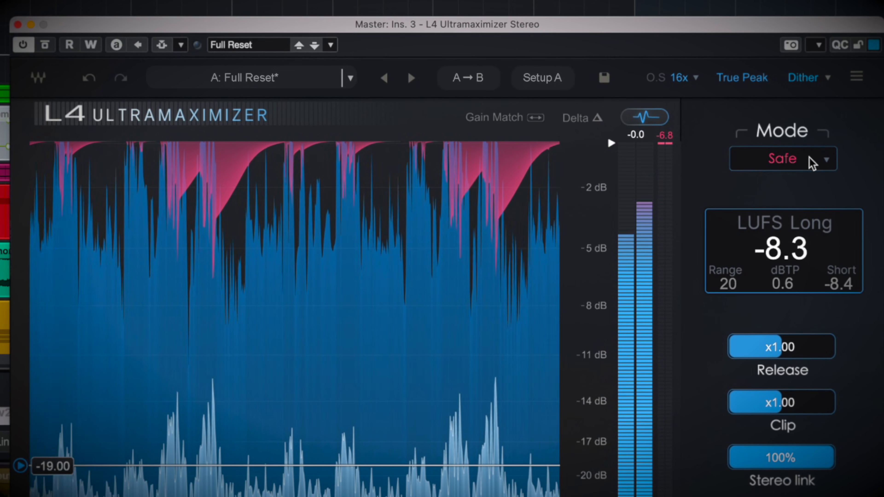
Set the limiter's mode to L2 and play the mix through it.
{"action": "left_click", "coordinate": [824, 160]}
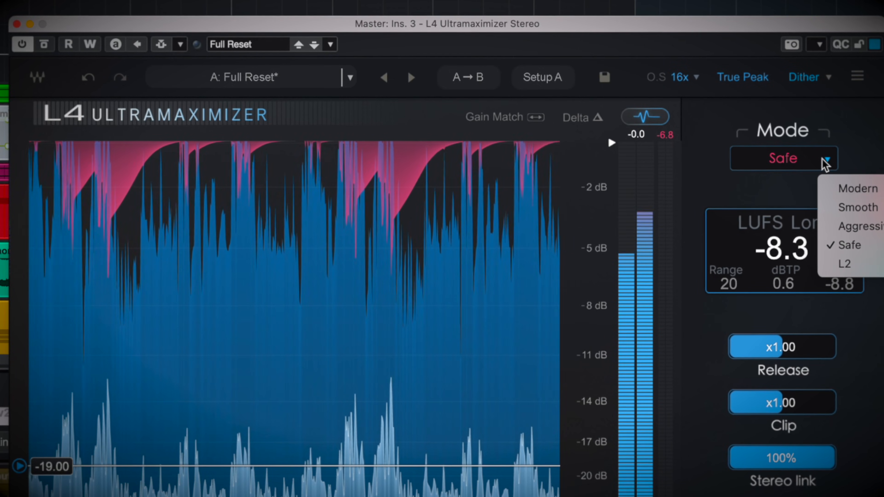
{"action": "left_click", "coordinate": [850, 190]}
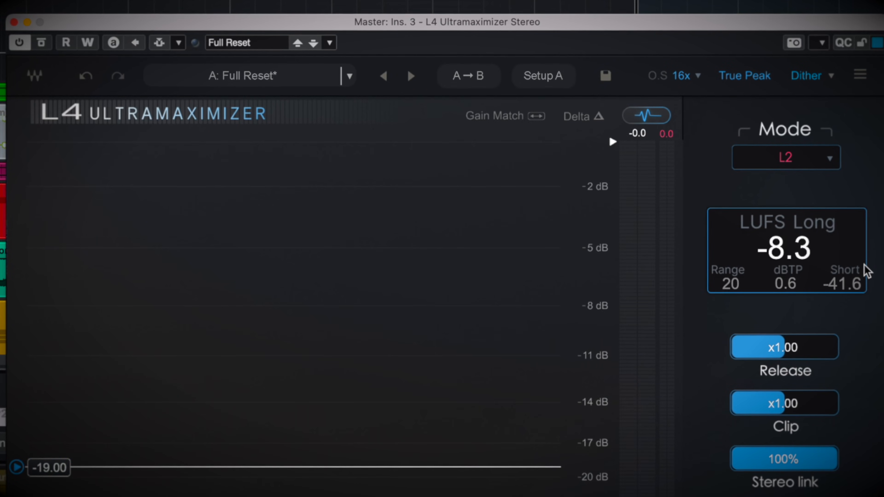
{"action": "key", "text": "space"}
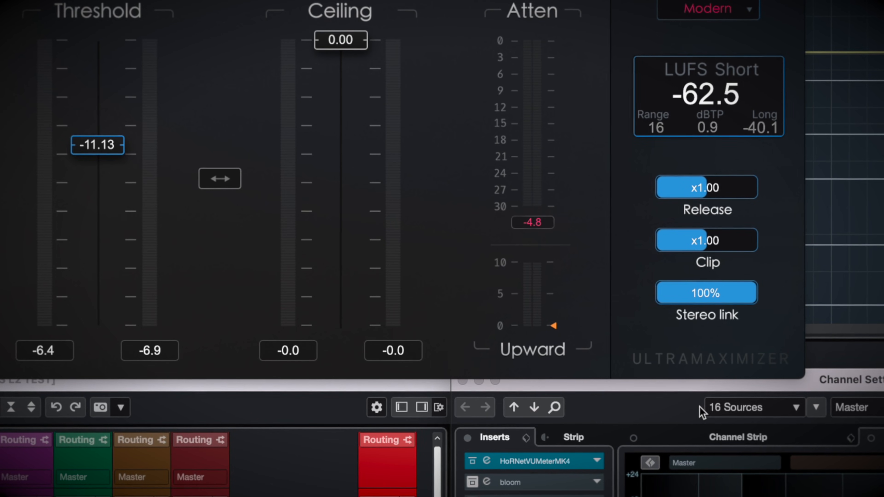
With the mix playing, lower the limiter's Upward compression to about 3.6.
{"action": "key", "text": "space"}
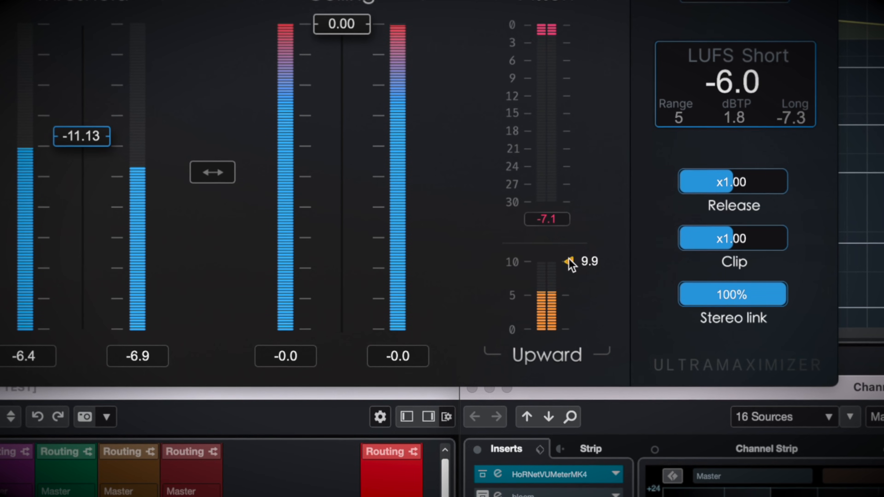
{"action": "left_click_drag", "start_coordinate": [569, 260], "coordinate": [574, 307]}
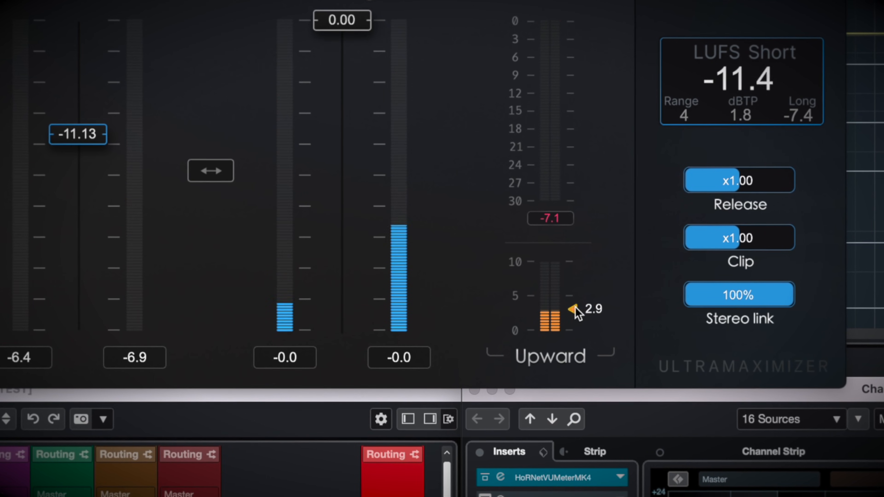
{"action": "left_click_drag", "start_coordinate": [575, 309], "coordinate": [573, 330]}
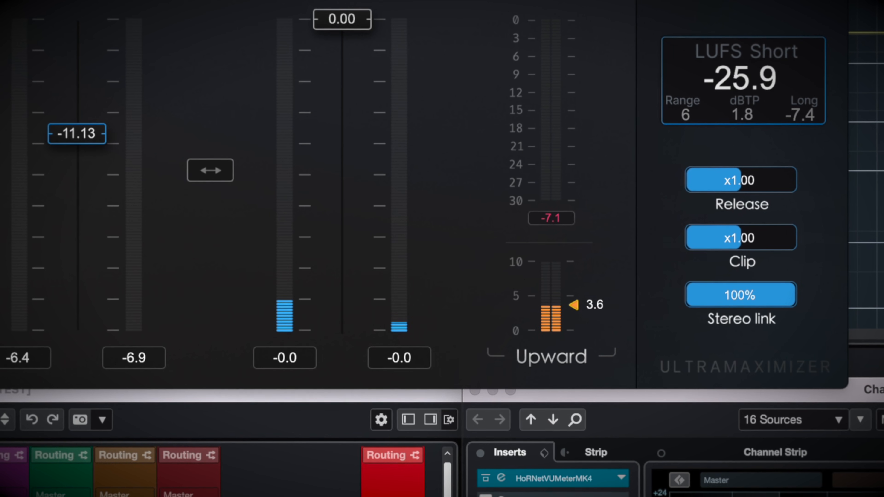
Turn on Delta monitoring to hear only the difference the limiter makes.
{"action": "left_click", "coordinate": [681, 97]}
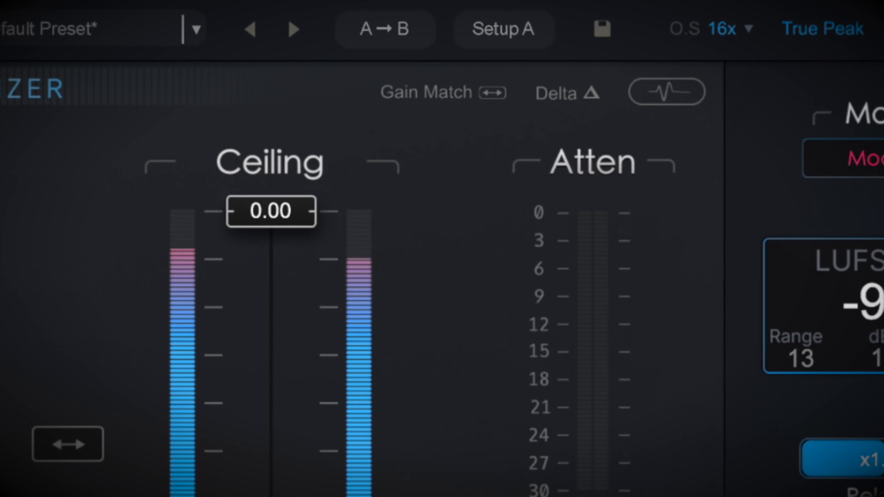
{"action": "left_click", "coordinate": [591, 92]}
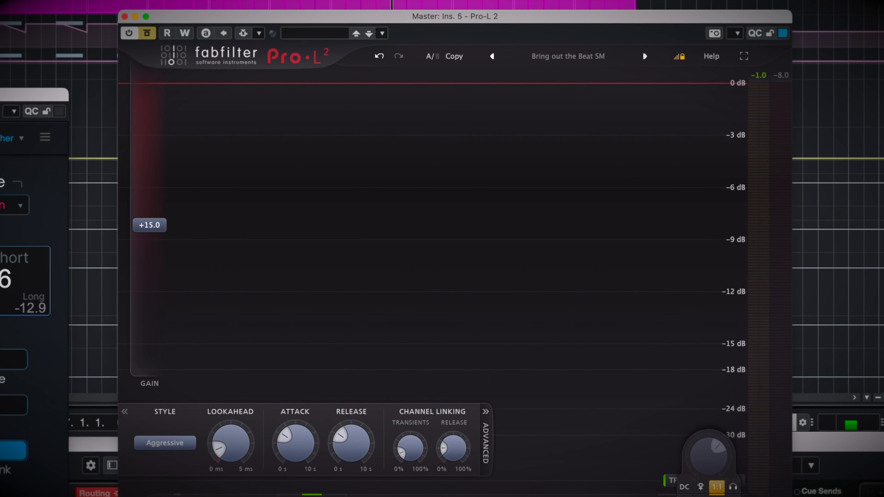
Play the mix and toggle Pro-L 2's bypass repeatedly to compare its limiting with the unprocessed sound.
{"action": "key", "text": "space"}
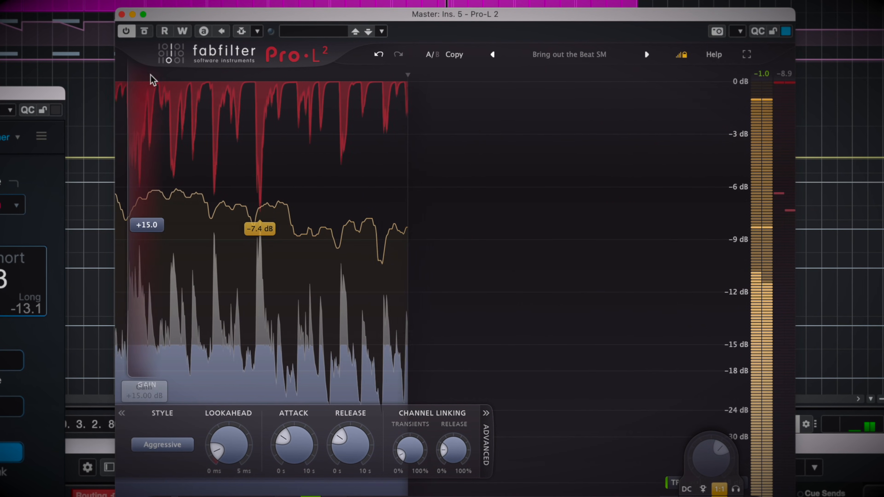
{"action": "left_click", "coordinate": [146, 32]}
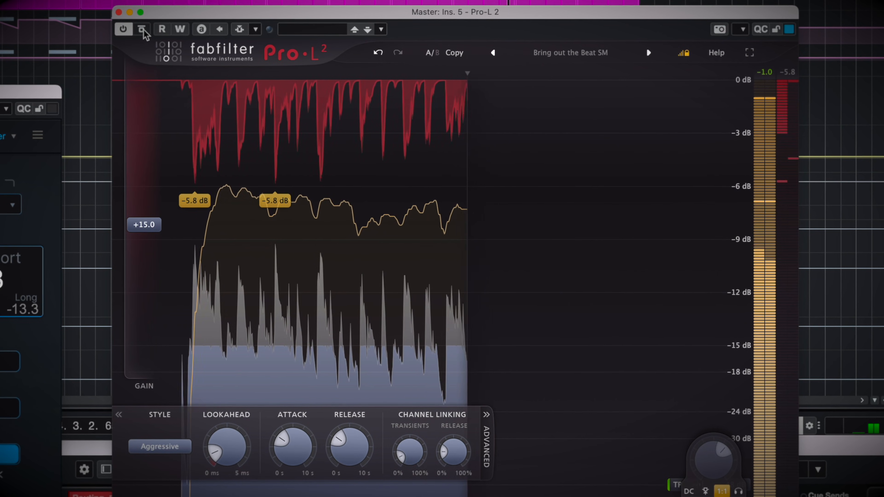
{"action": "left_click", "coordinate": [142, 29]}
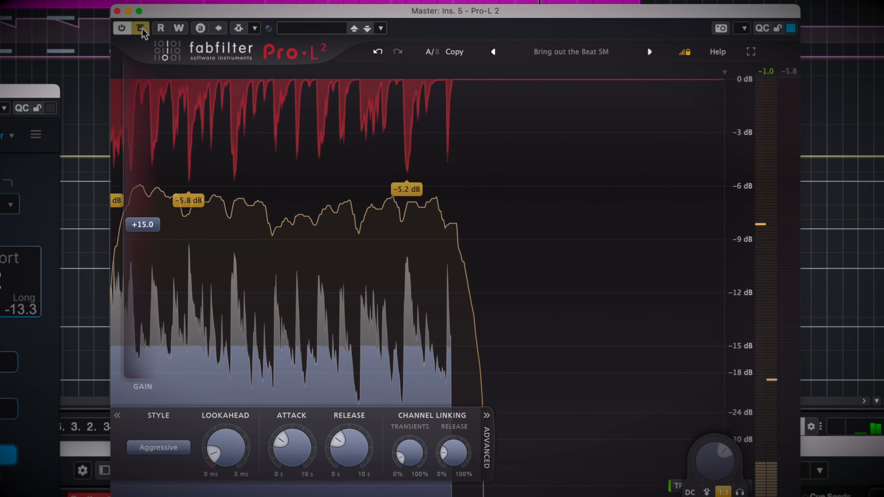
{"action": "left_click", "coordinate": [141, 29]}
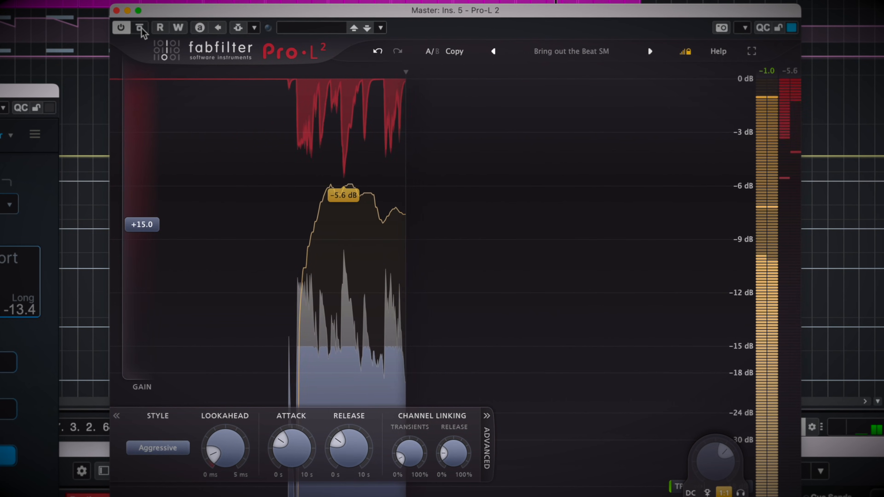
{"action": "left_click", "coordinate": [140, 28]}
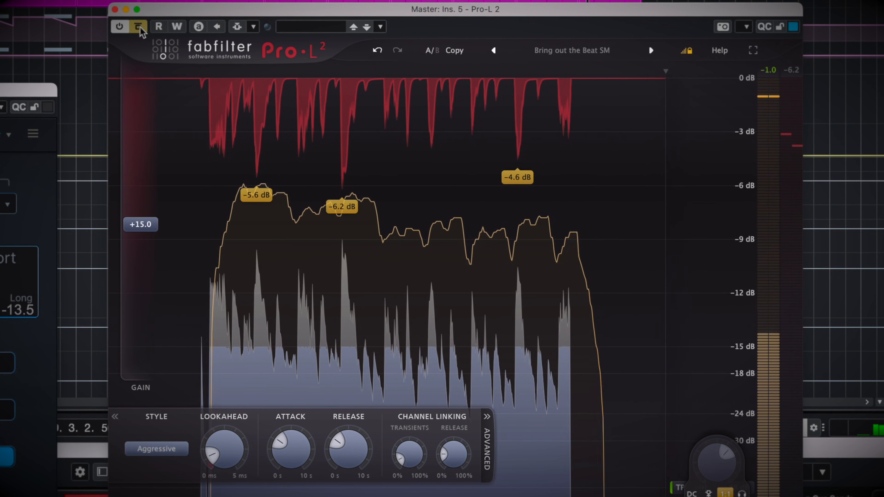
{"action": "left_click", "coordinate": [139, 28]}
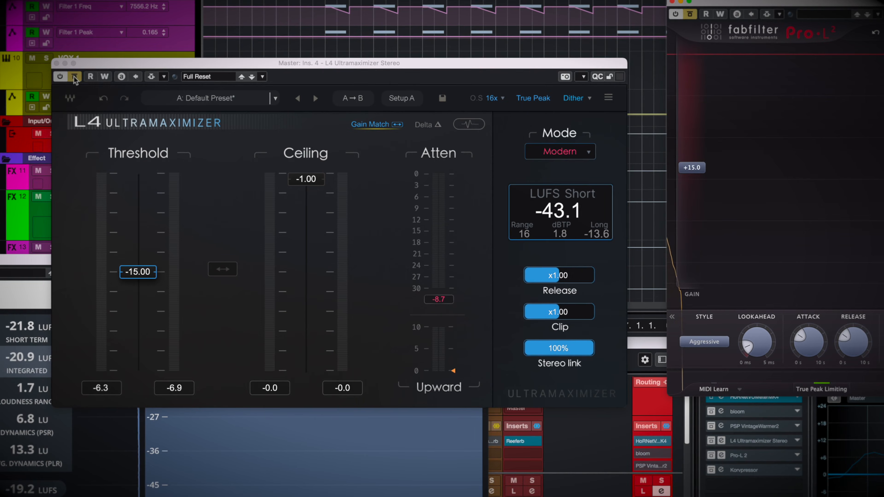
Play the mix and toggle the L4 Ultramaximizer's bypass to compare its limiting with the unprocessed sound.
{"action": "left_click", "coordinate": [75, 78]}
{"action": "key", "text": "space"}
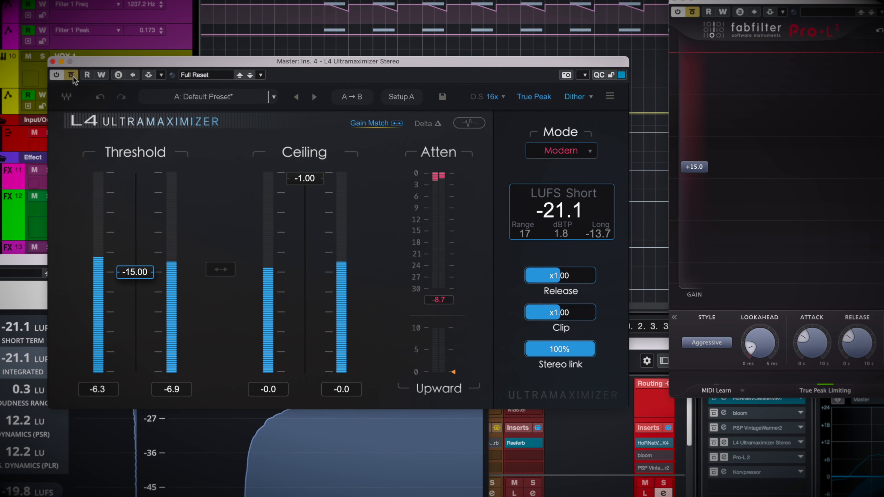
{"action": "left_click", "coordinate": [72, 77]}
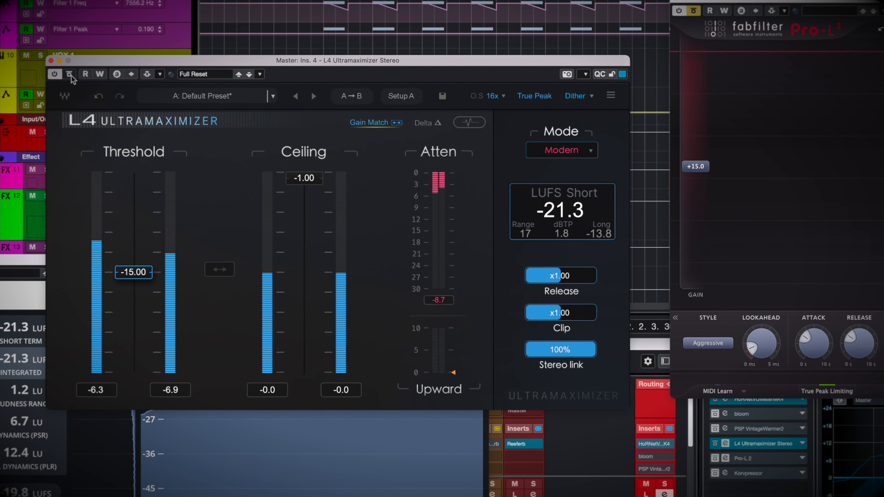
{"action": "left_click", "coordinate": [70, 76]}
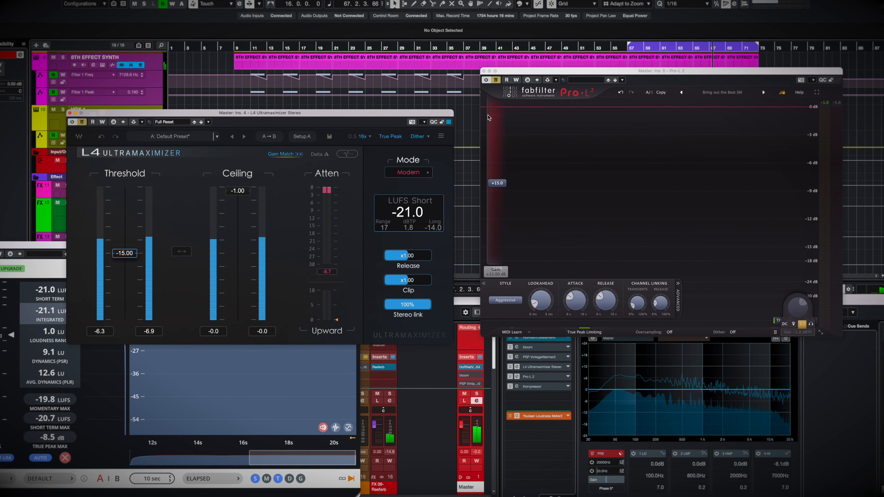
With the mix playing, alternate the bypass states of Pro-L 2 and the L4 Ultramaximizer to compare their limiting directly.
{"action": "left_click", "coordinate": [497, 81]}
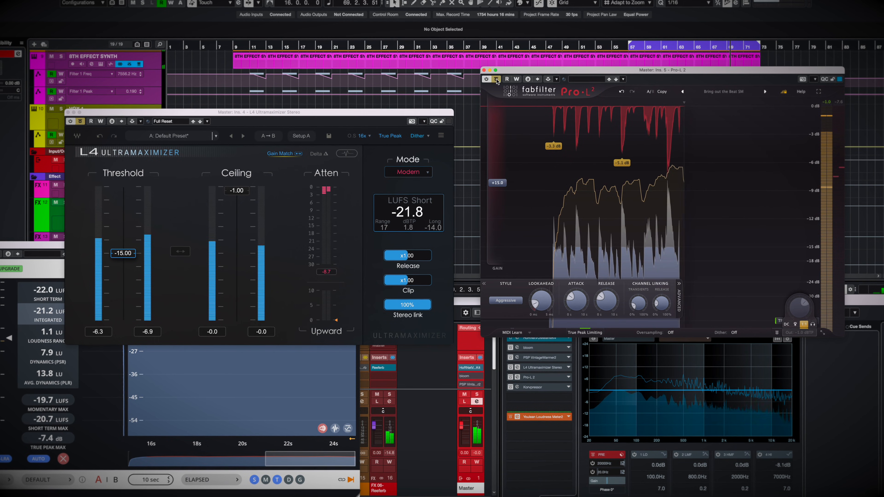
{"action": "left_click", "coordinate": [83, 122]}
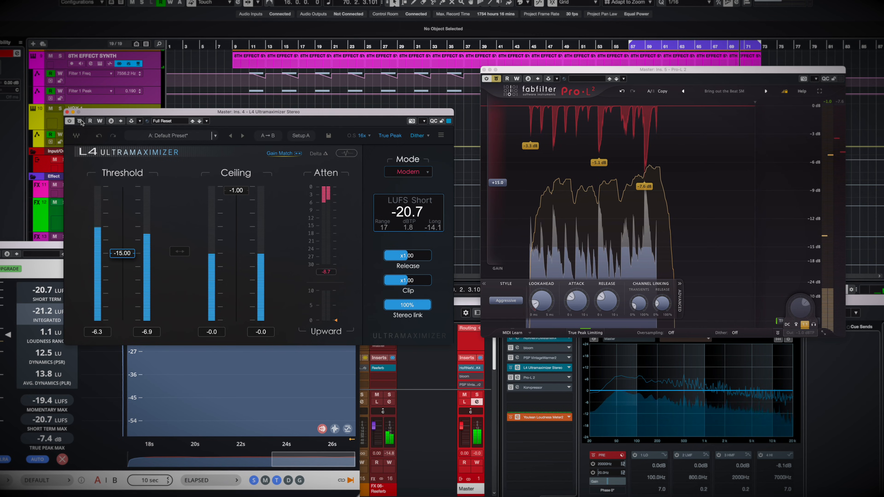
{"action": "left_click", "coordinate": [81, 121]}
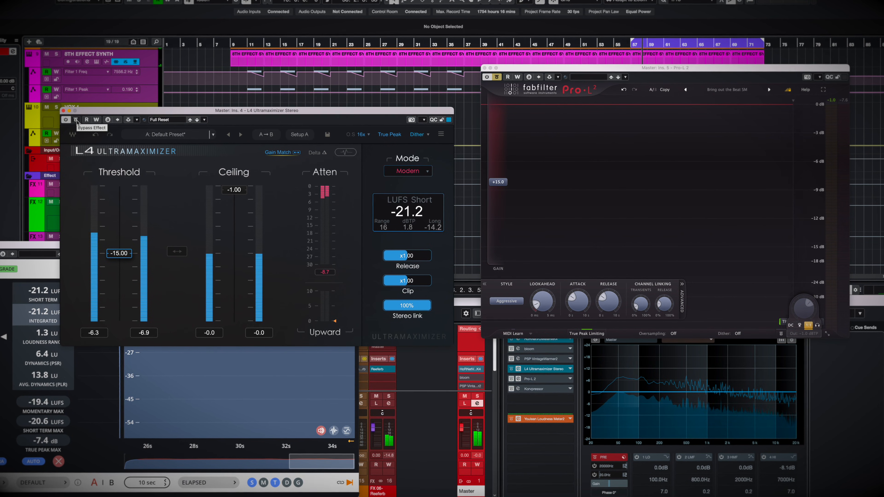
{"action": "left_click", "coordinate": [497, 77]}
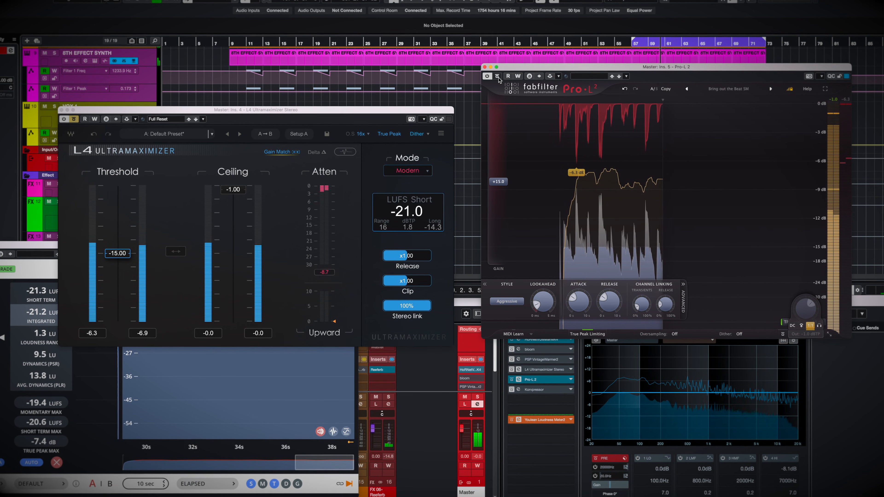
Lower the L4 Ultramaximizer's Stereo link to 73%, switch from Pro-L 2 to the L4 for comparison, and stop playback.
{"action": "left_click_drag", "start_coordinate": [415, 306], "coordinate": [401, 307]}
{"action": "left_click", "coordinate": [496, 76]}
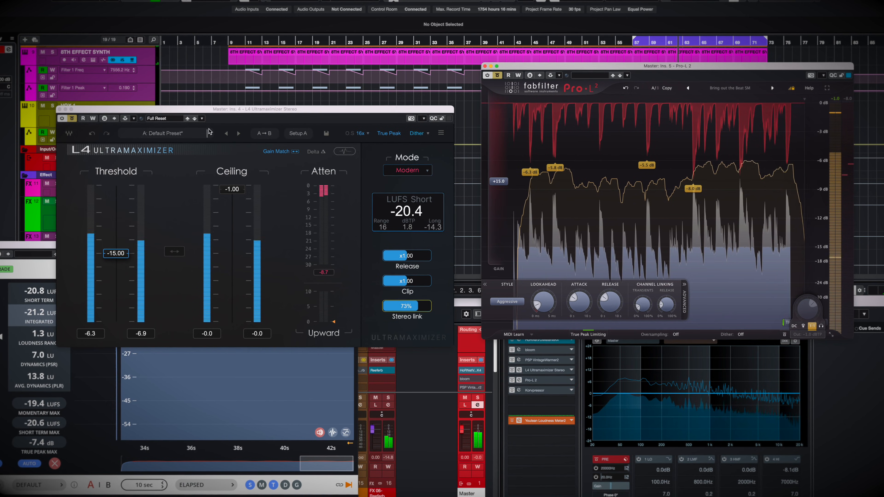
{"action": "left_click", "coordinate": [72, 118]}
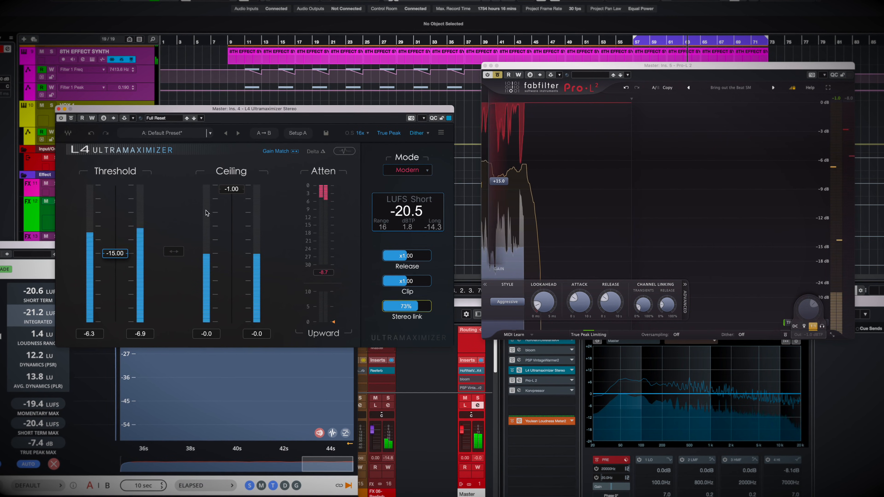
{"action": "key", "text": "space"}
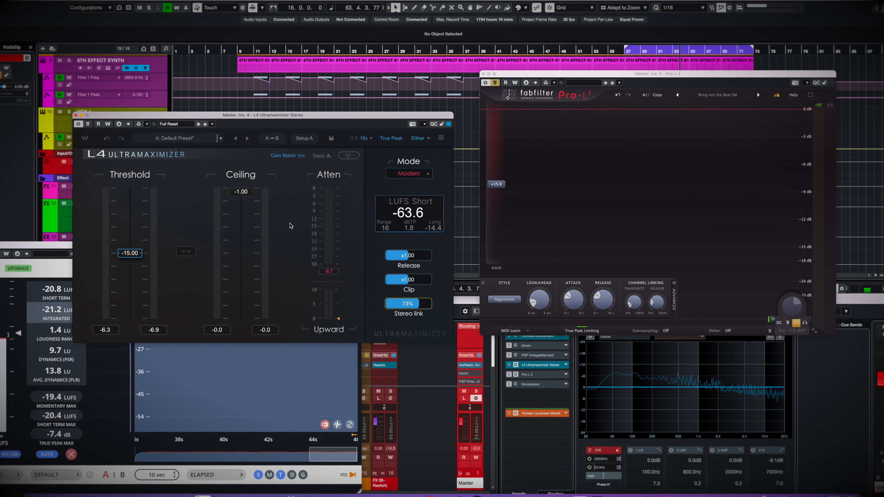
Replay the mix and switch from Pro-L 2 to the L4 Ultramaximizer to compare the limiters with the reduced stereo link.
{"action": "key", "text": "space"}
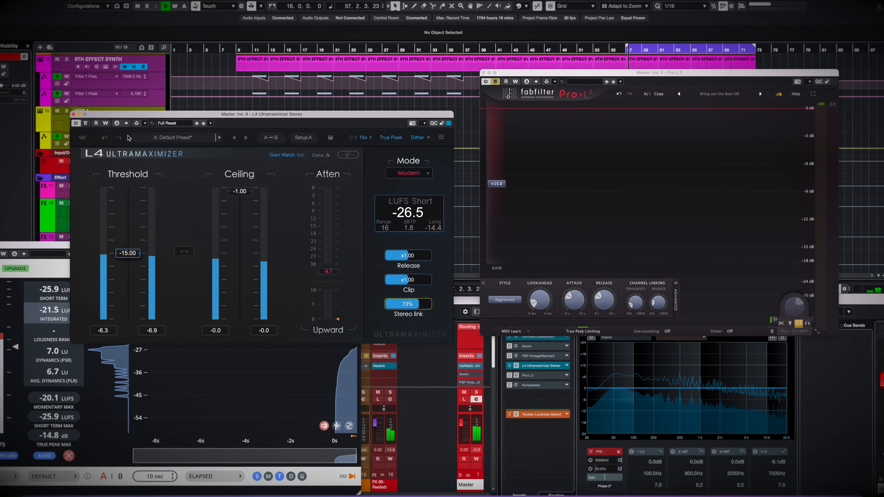
{"action": "left_click", "coordinate": [496, 81]}
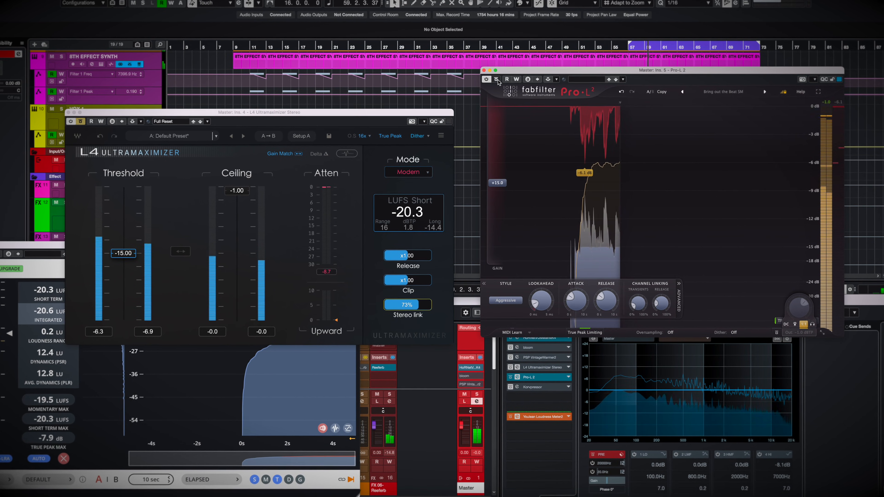
{"action": "left_click", "coordinate": [498, 79]}
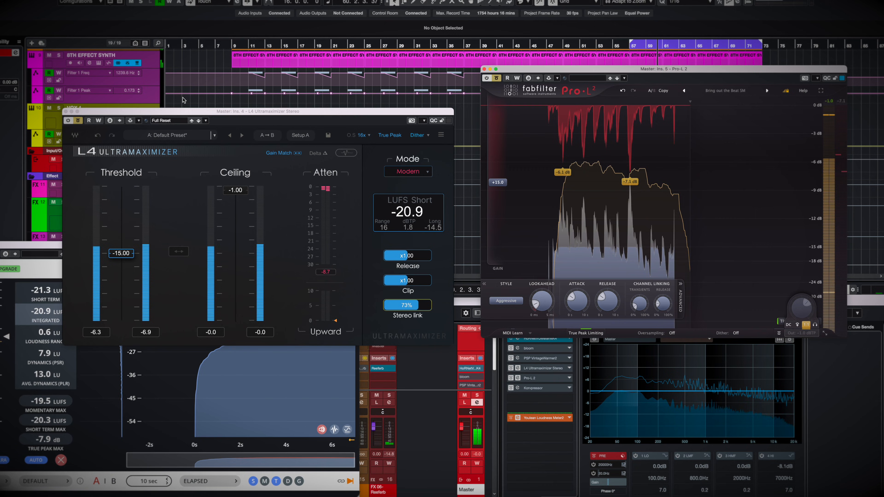
{"action": "left_click", "coordinate": [78, 120]}
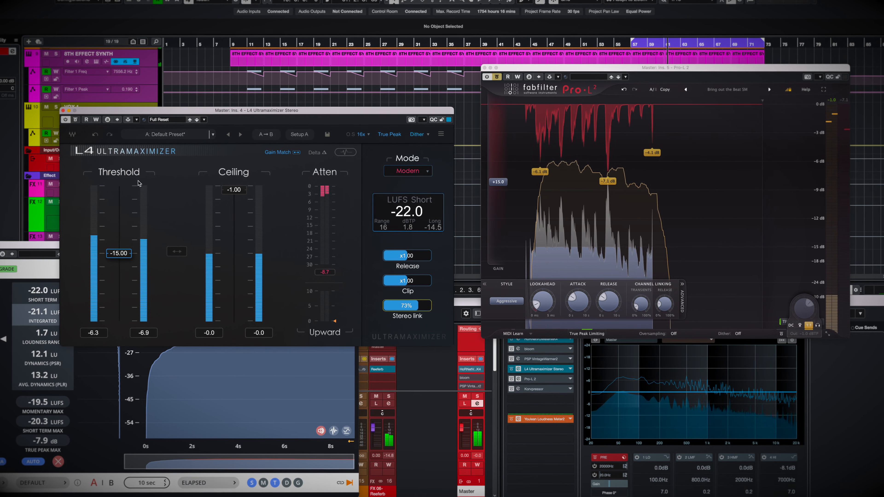